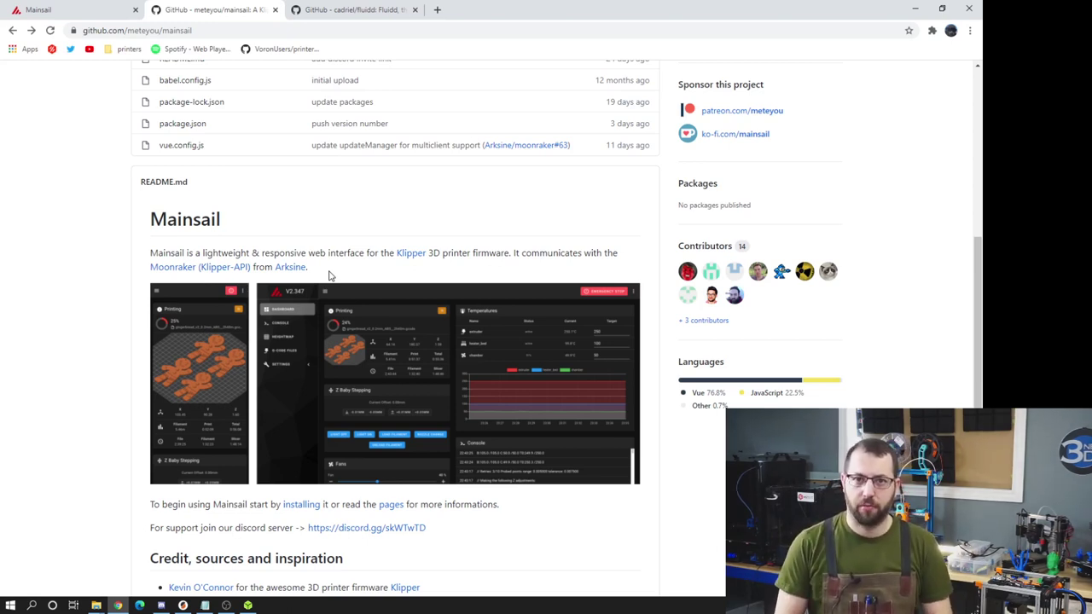
- Go from the Mainsail docs' MainsailOS install guide to the MainsailOS 0.3.0 release page
key("ctrl+Tab")
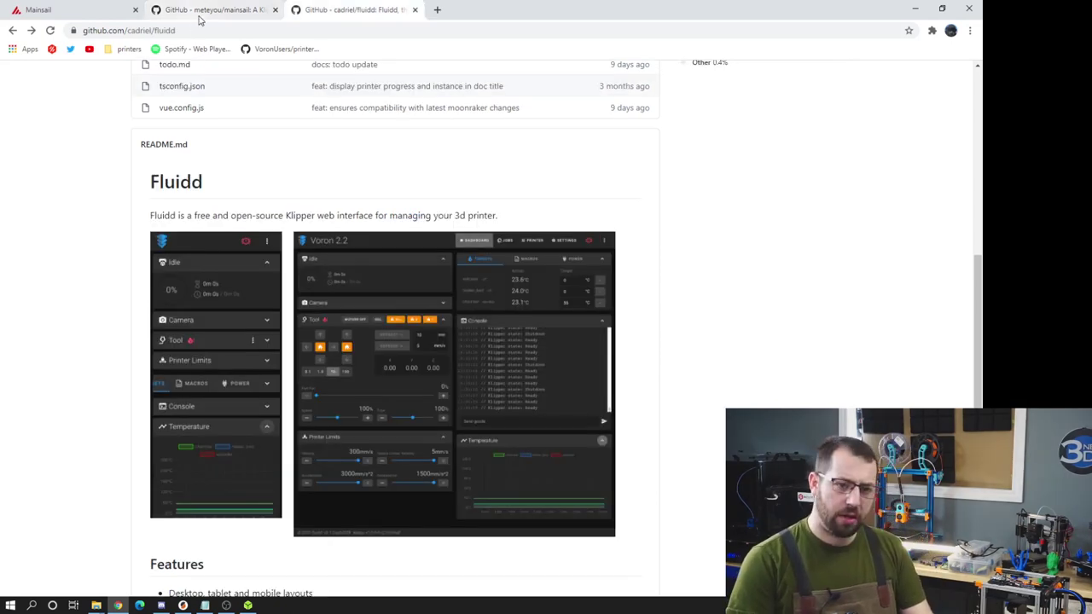
left_click(205, 11)
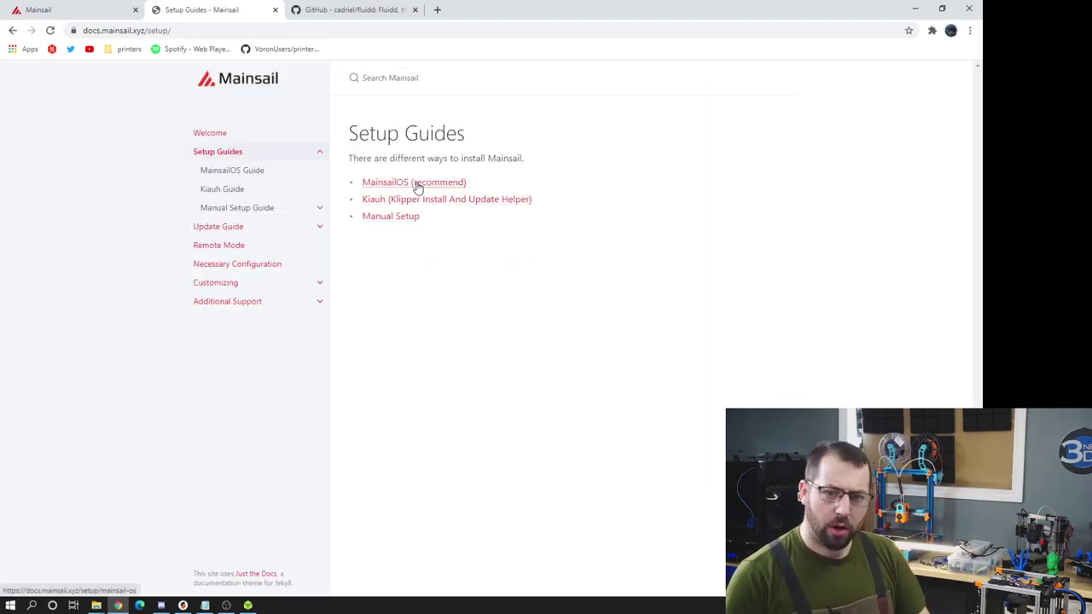
left_click(415, 183)
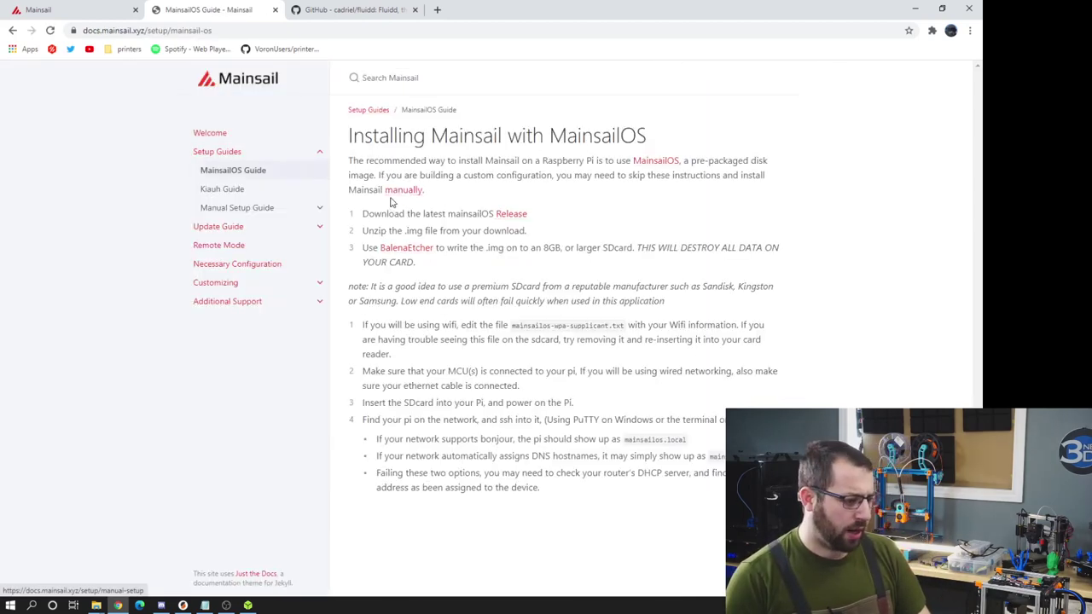
left_click(512, 214)
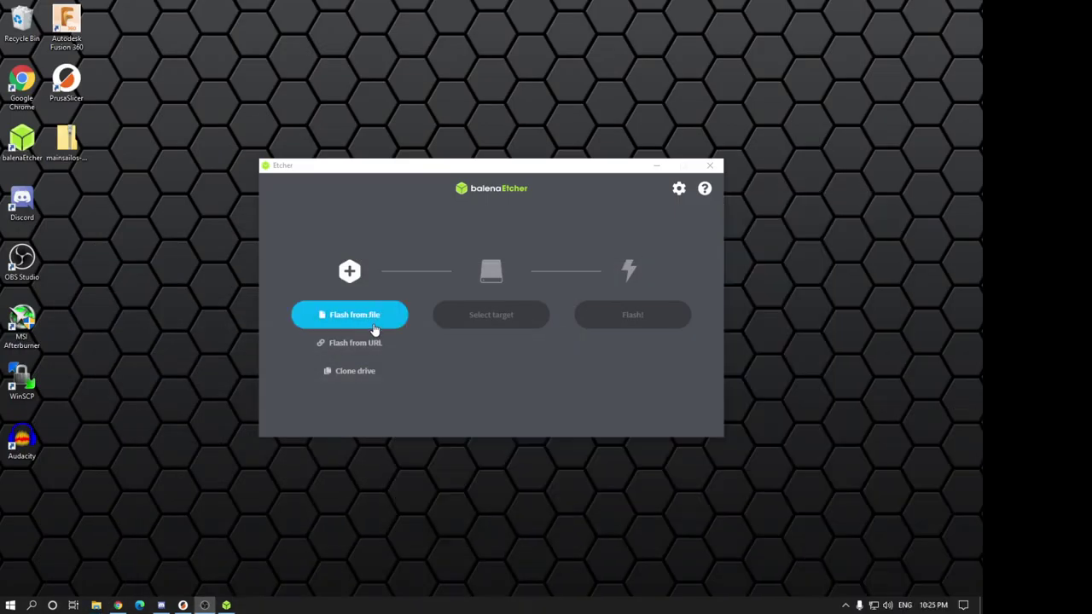
- Flash the mainsailos-rpi-lite-0.3.0 image onto the 15.9 GB SD/MMC USB card
left_click(373, 330)
double_click(396, 288)
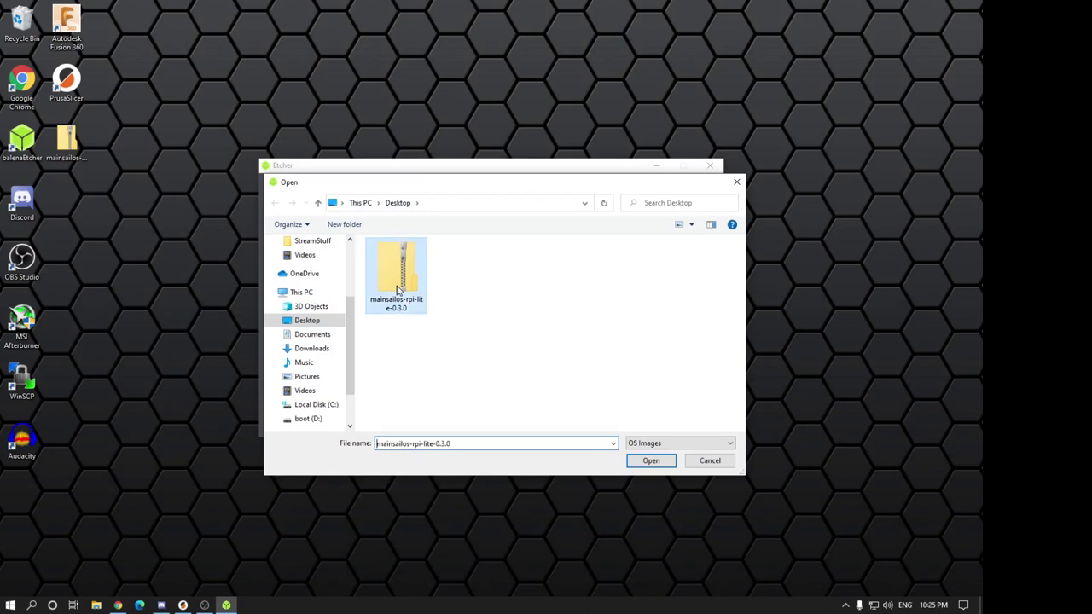
left_click(492, 315)
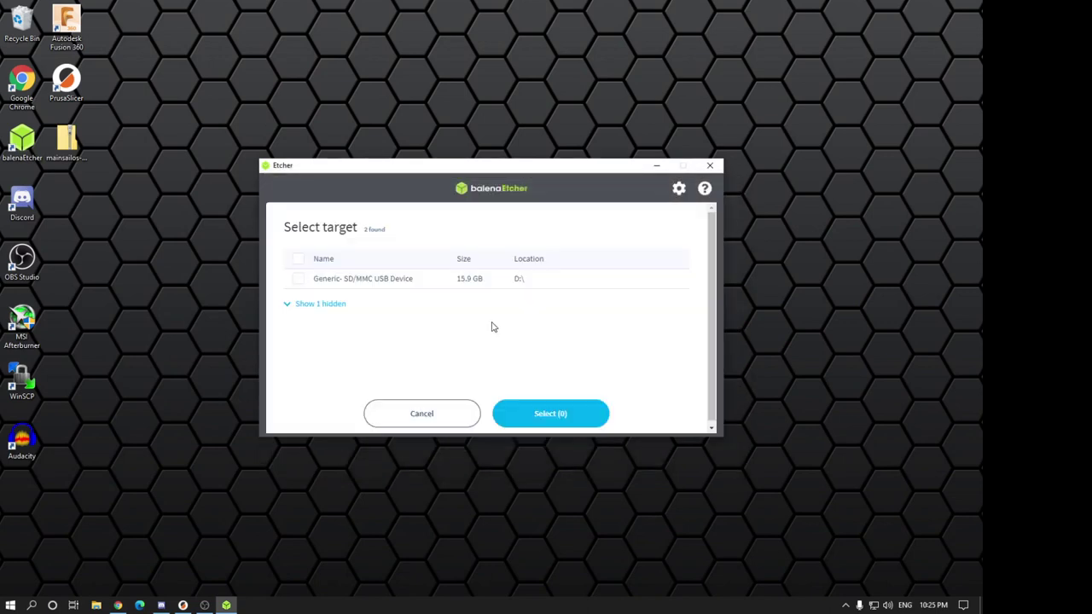
left_click(298, 280)
left_click(497, 409)
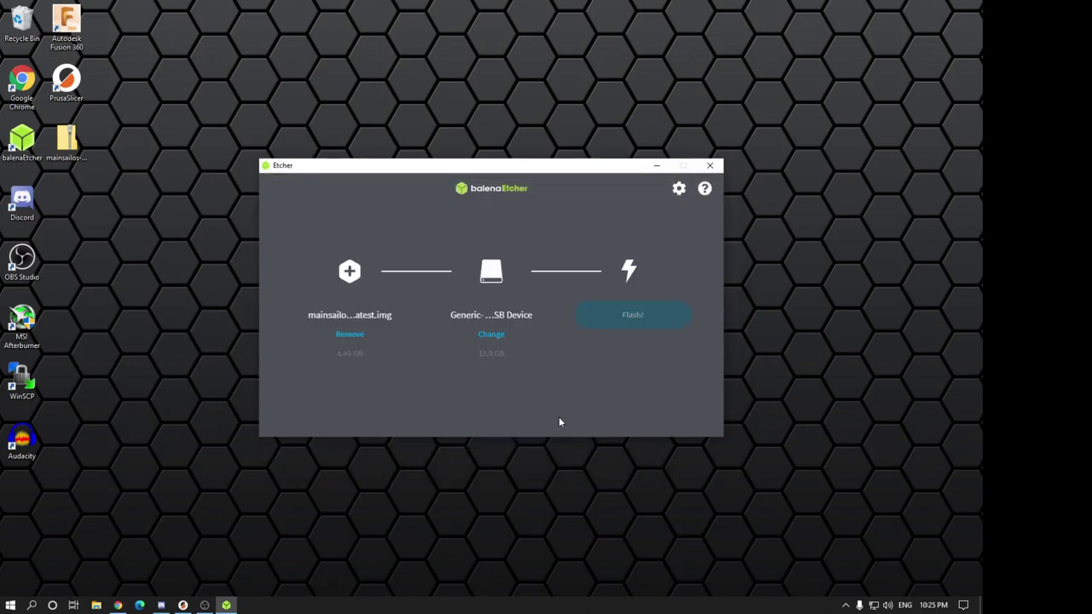
left_click(632, 316)
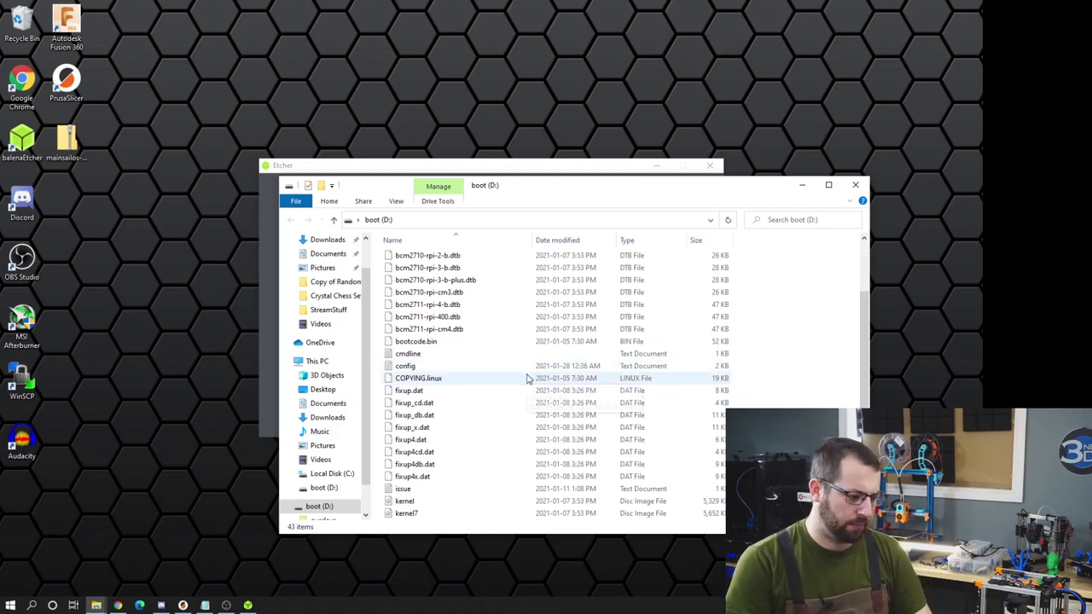
- Enter the Wi-Fi network name and passphrase in mainsailos-wpa-supplicant on boot (D:), then close it
scroll(464, 379, "down", 4)
left_click(460, 403)
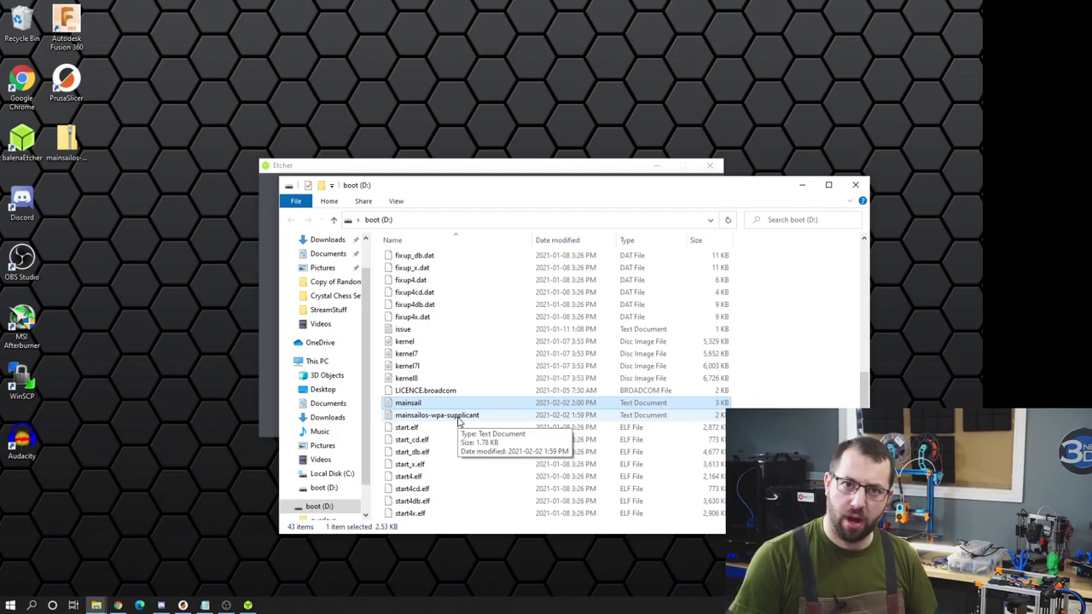
double_click(459, 415)
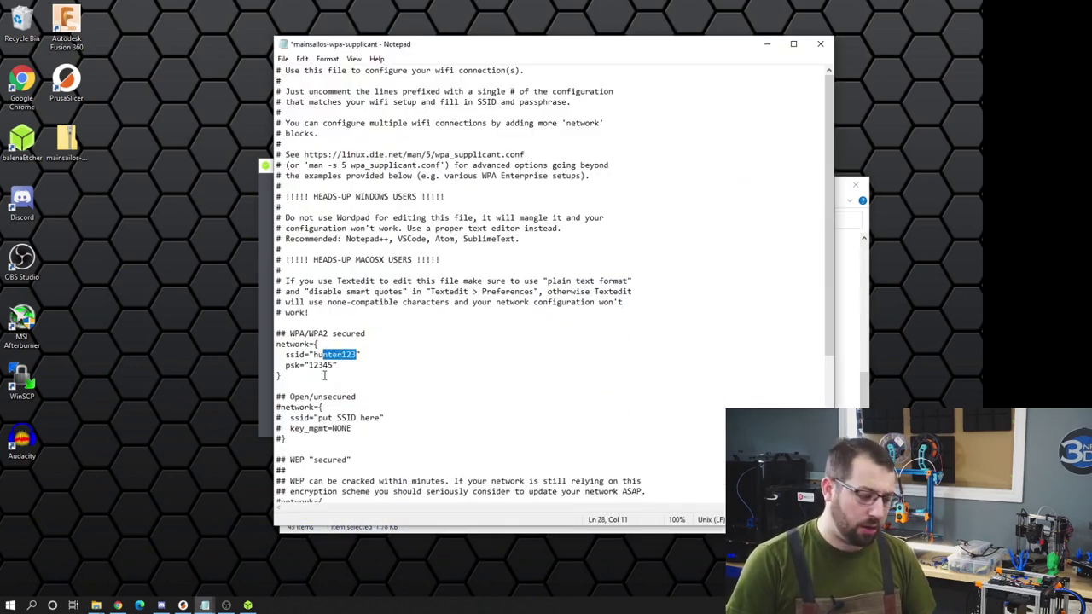
left_click_drag(286, 365, 338, 365)
left_click(278, 345)
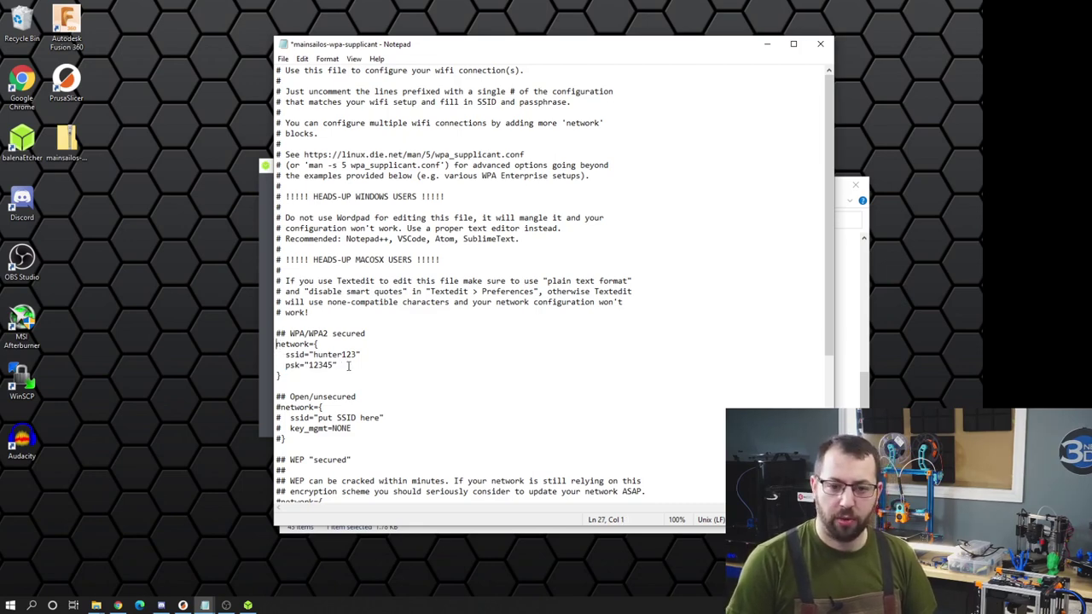
left_click(447, 403)
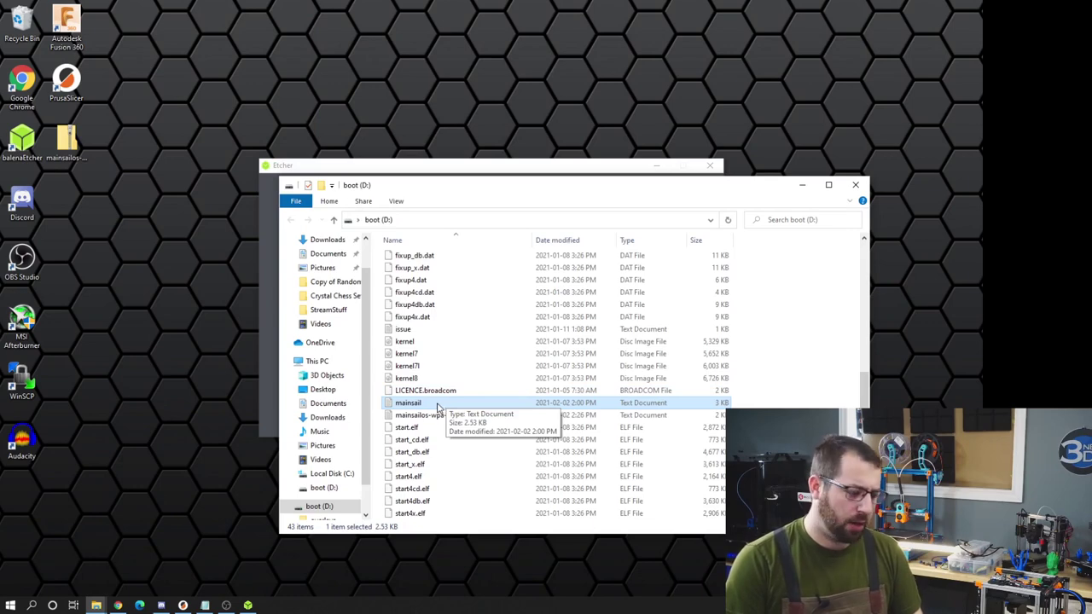
- Review the contents of the mainsail settings file on the boot drive
double_click(439, 405)
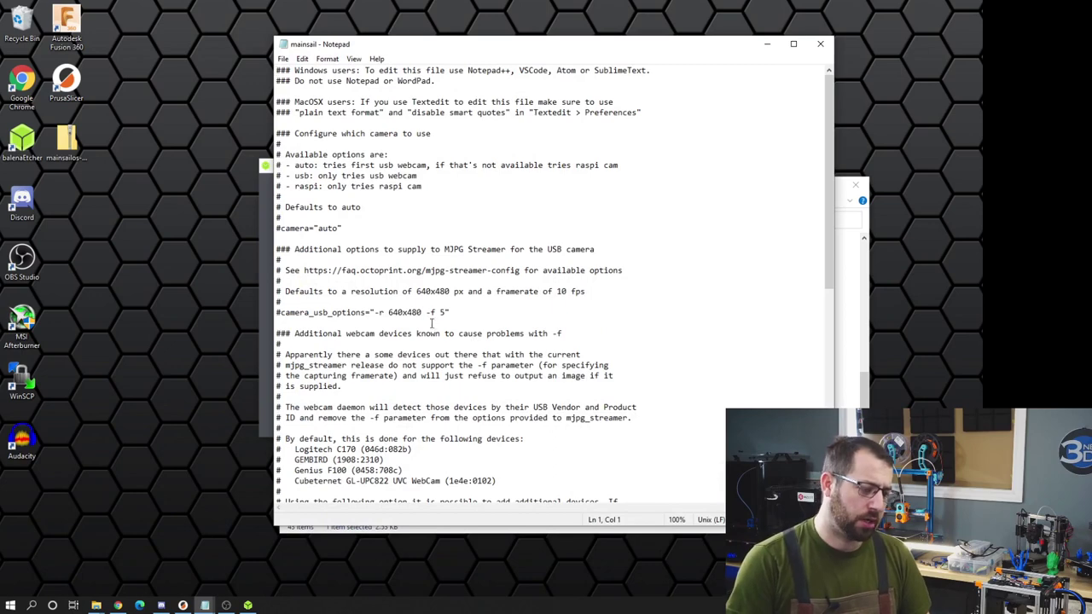
scroll(430, 303, "down", 1)
scroll(522, 240, "up", 1)
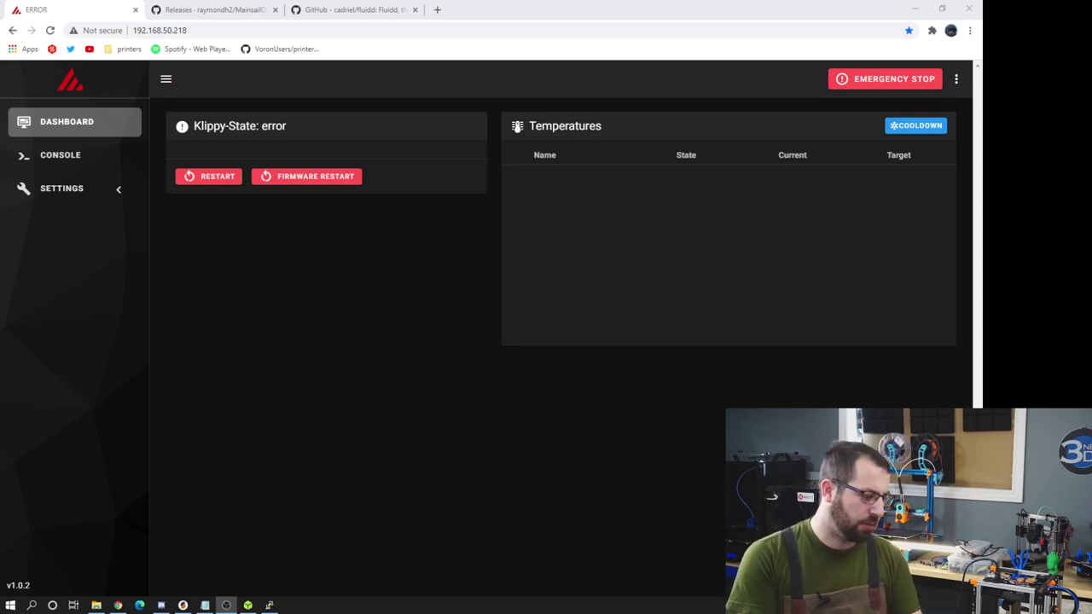
- Log in over SSH to 192.168.50.218 port 22 and enter sudo nano /boot/config.txt
left_click(269, 604)
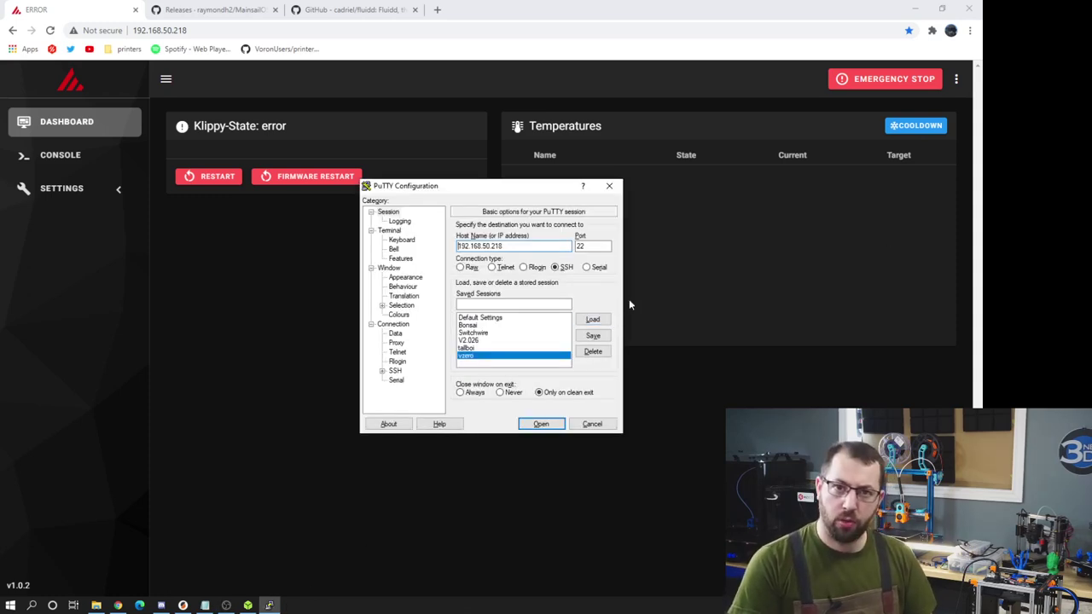
left_click(540, 423)
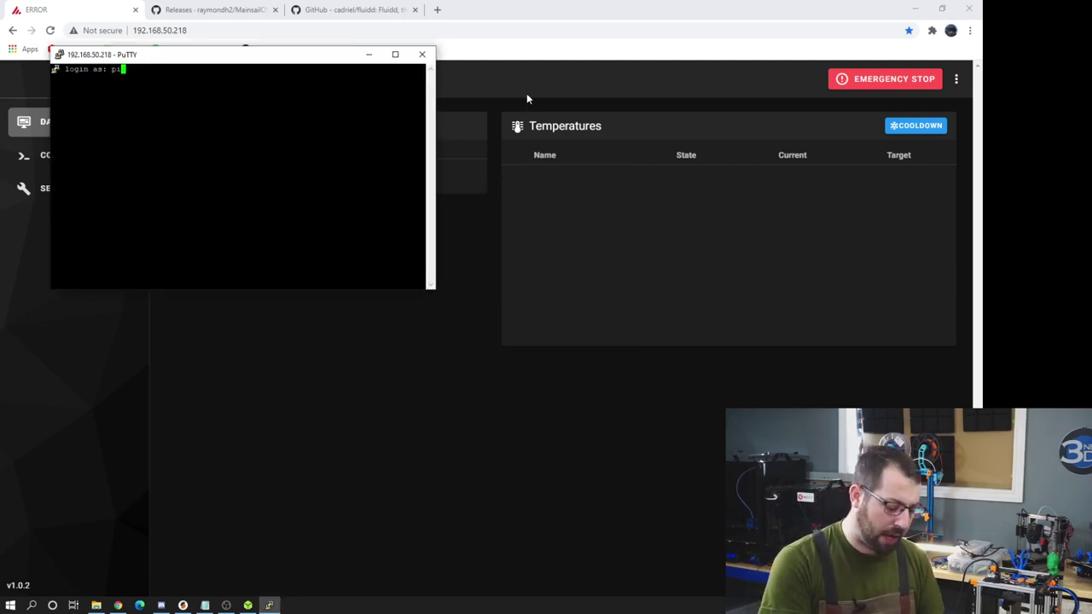
key("Return")
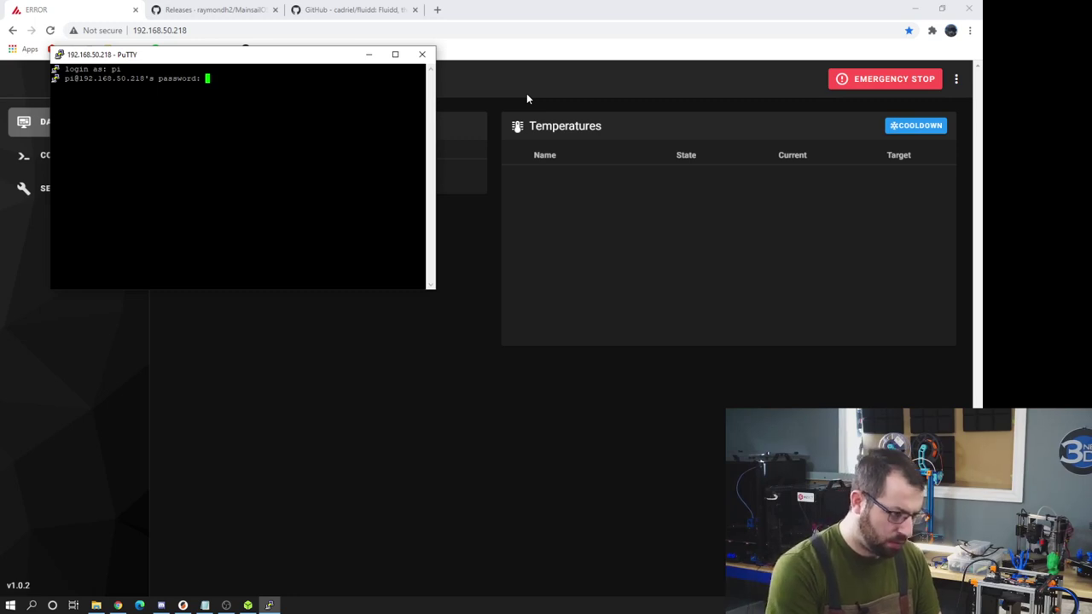
key("Return")
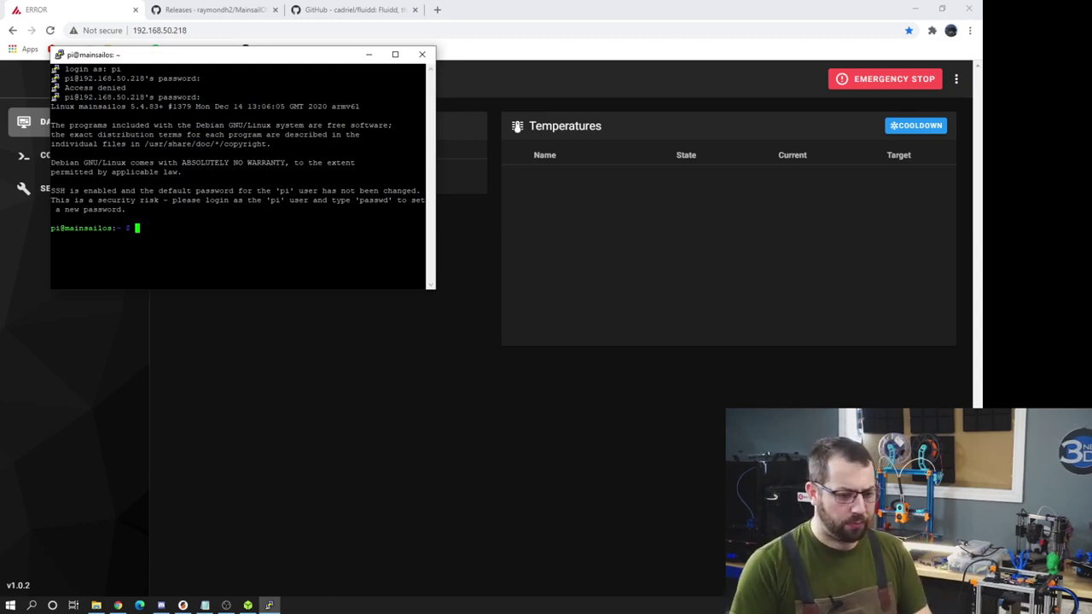
type("sudo nano /boot/config.txt")
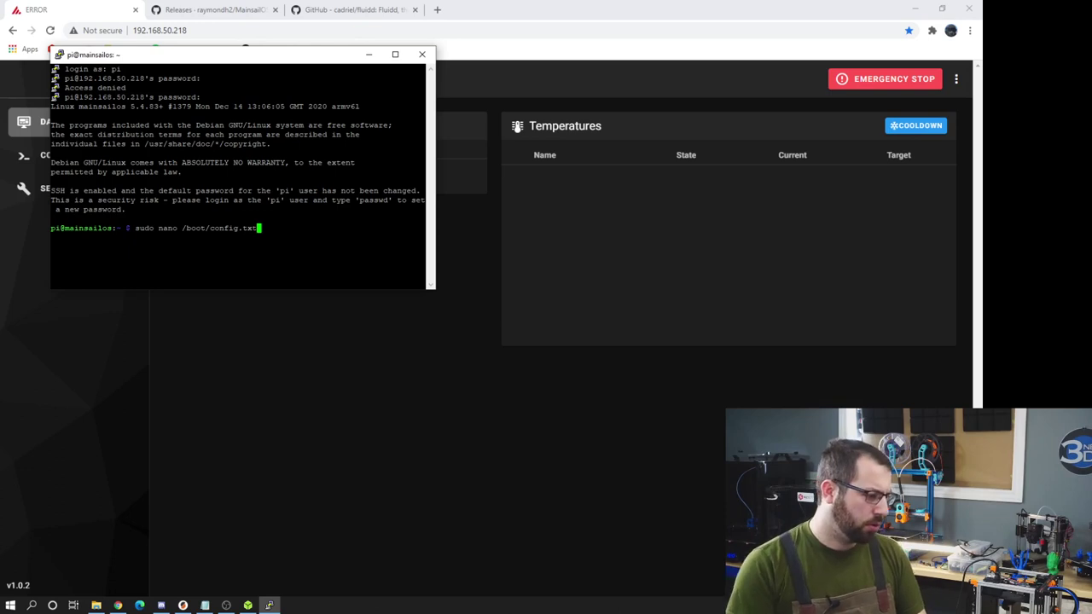
- Append dtoverlay=pi3-miniuart-bt to the end of /boot/config.txt and save it
key("Return")
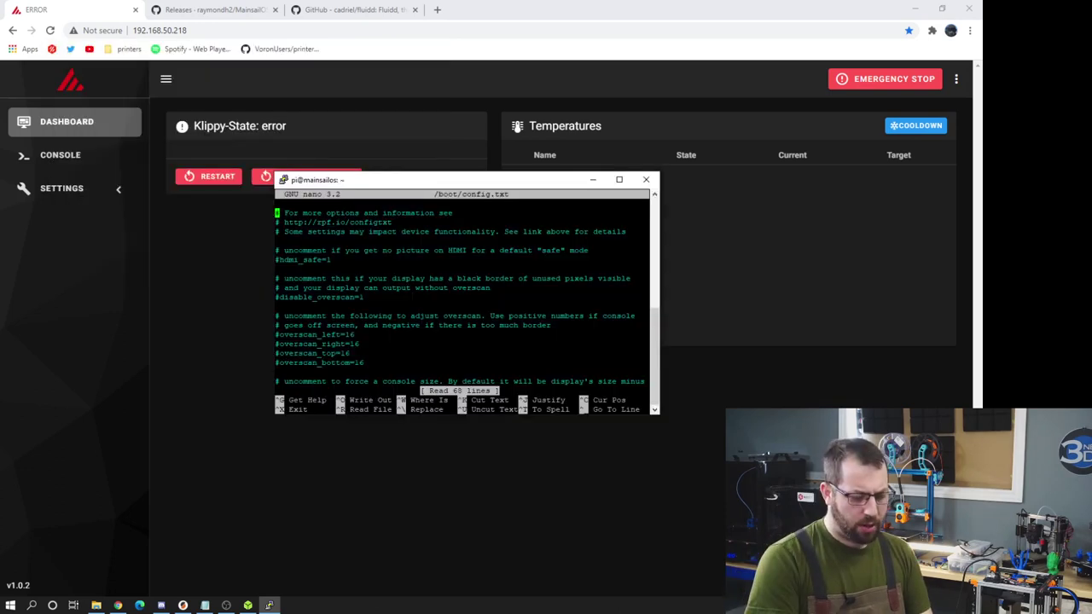
key("Down")
key("Down")
key("Down")
key("Down")
key("Down")
key("Down")
key("Down")
key("Down")
key("Down")
key("Down")
key("Down")
key("Down")
key("Down")
key("Down")
key("Down")
key("Down")
key("Down")
key("Down")
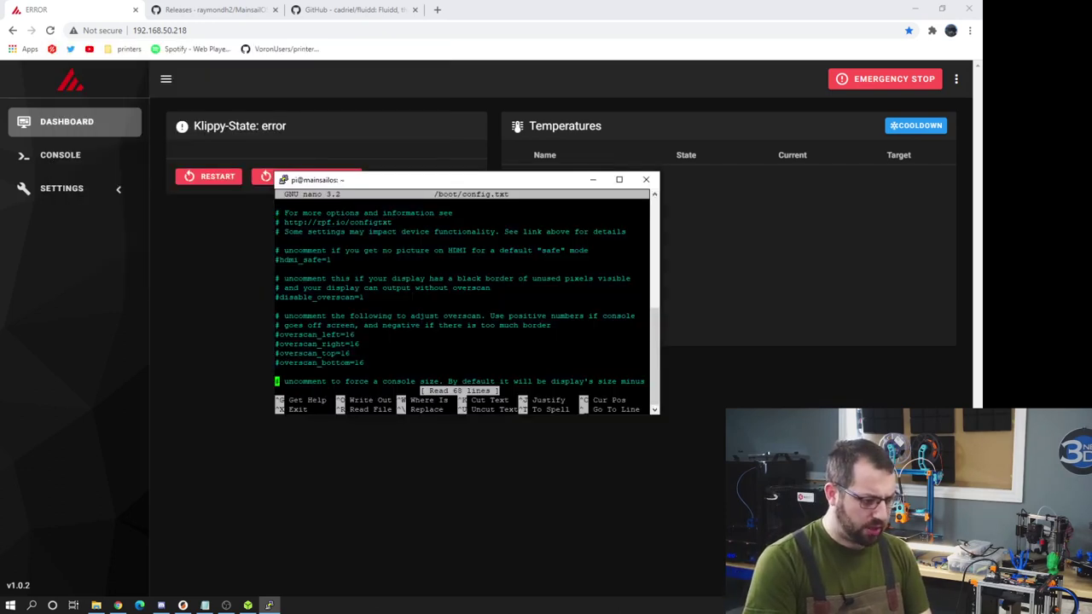
key("Down")
key("Down")
key("Down")
key("Down")
key("Down")
key("Down")
key("Down")
key("Down")
key("Down")
key("Down")
key("Down")
key("Down")
key("Down")
key("Down")
key("Down")
key("Down")
key("Down")
key("Down")
key("Down")
key("Down")
key("alt+Tab")
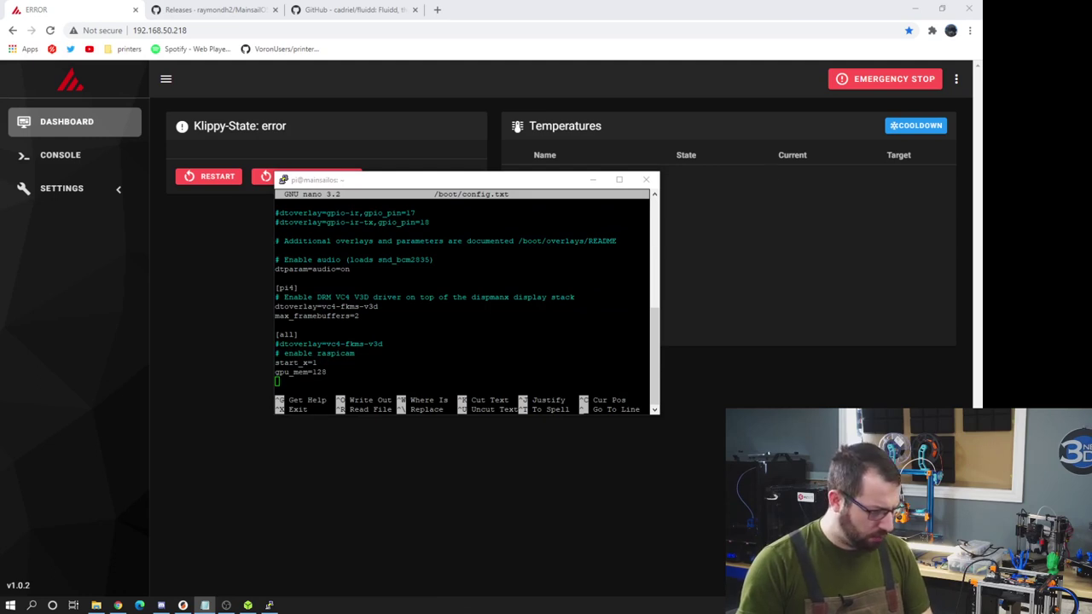
key("alt+Tab")
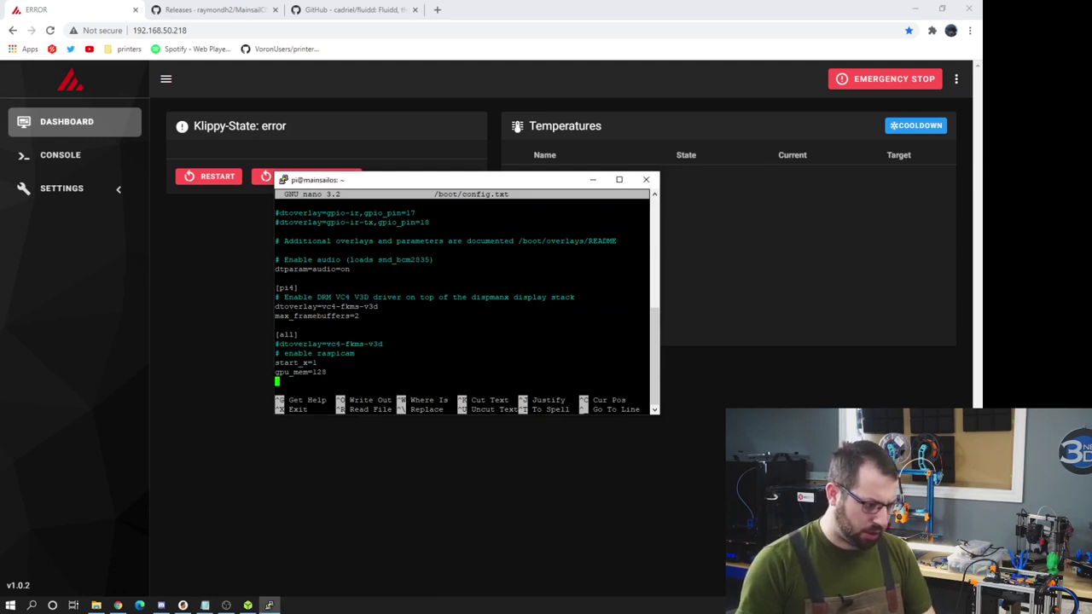
type("dtoverlay=pi3-miniuart-bt")
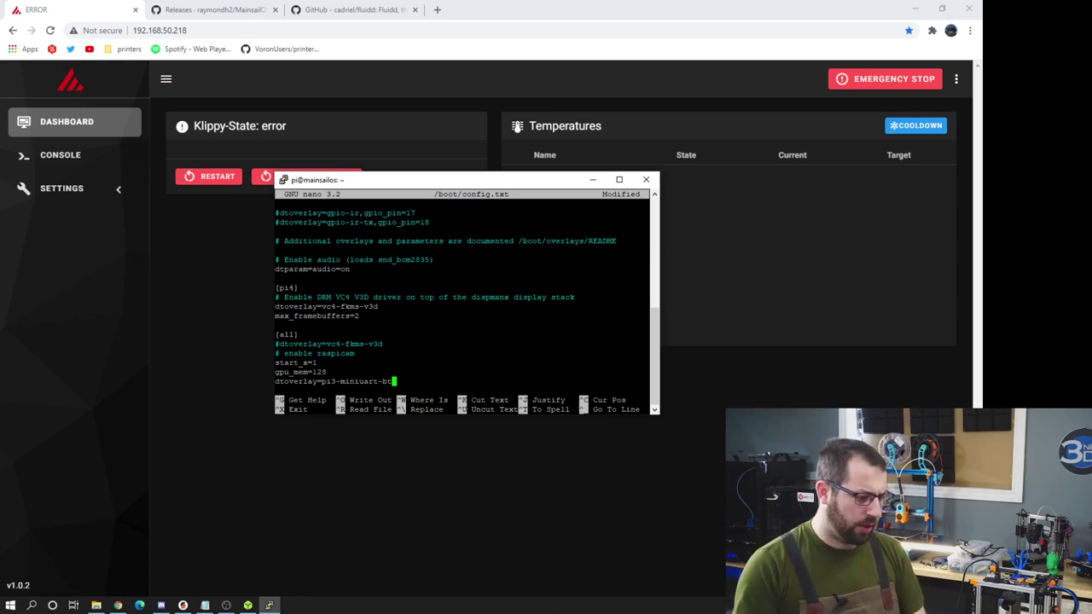
key("ctrl+x")
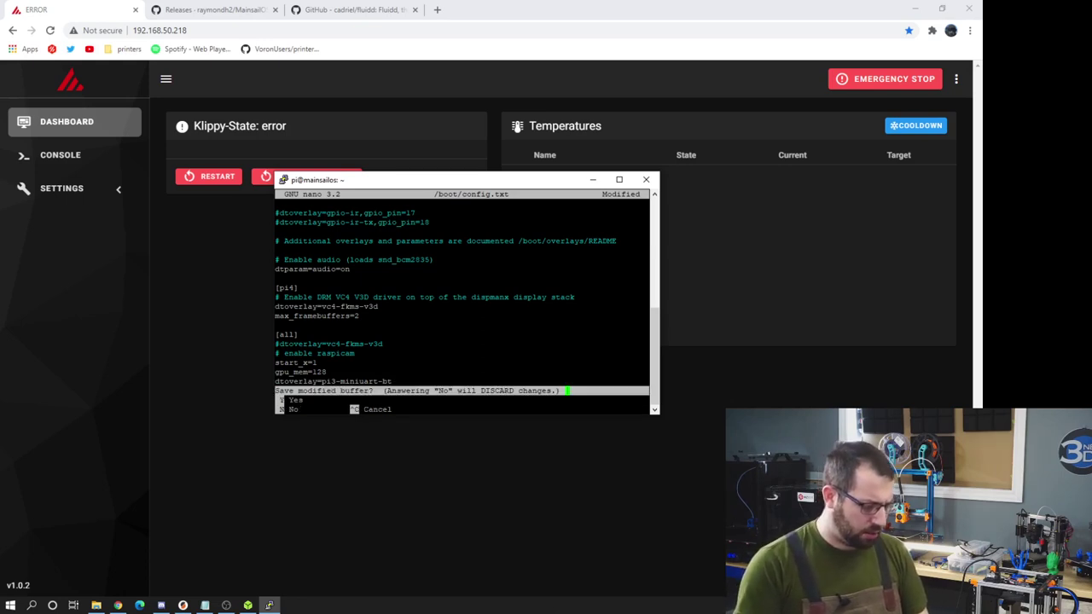
key("y")
key("Return")
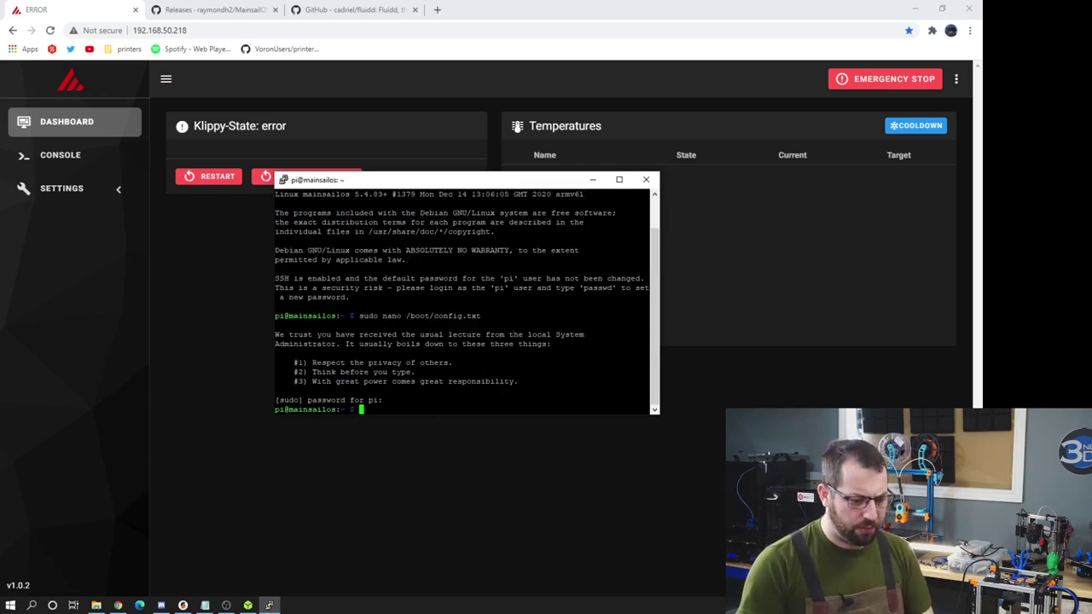
- Open /boot/cmdline.txt in nano with sudo
key("alt+Tab")
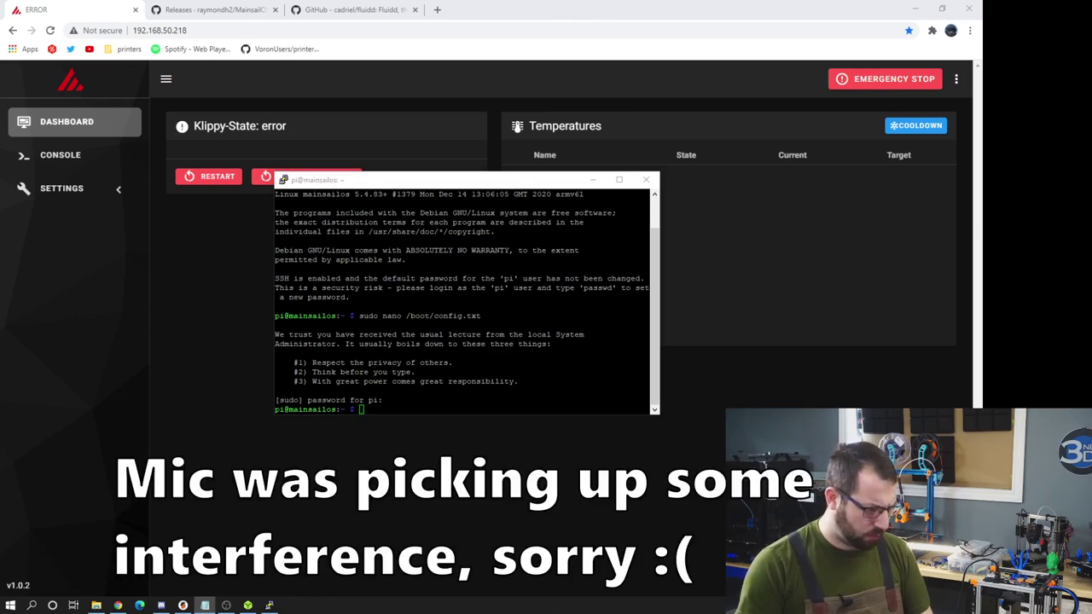
key("alt+Tab")
type("sudo nano /boot/cmdline.txt")
key("Return")
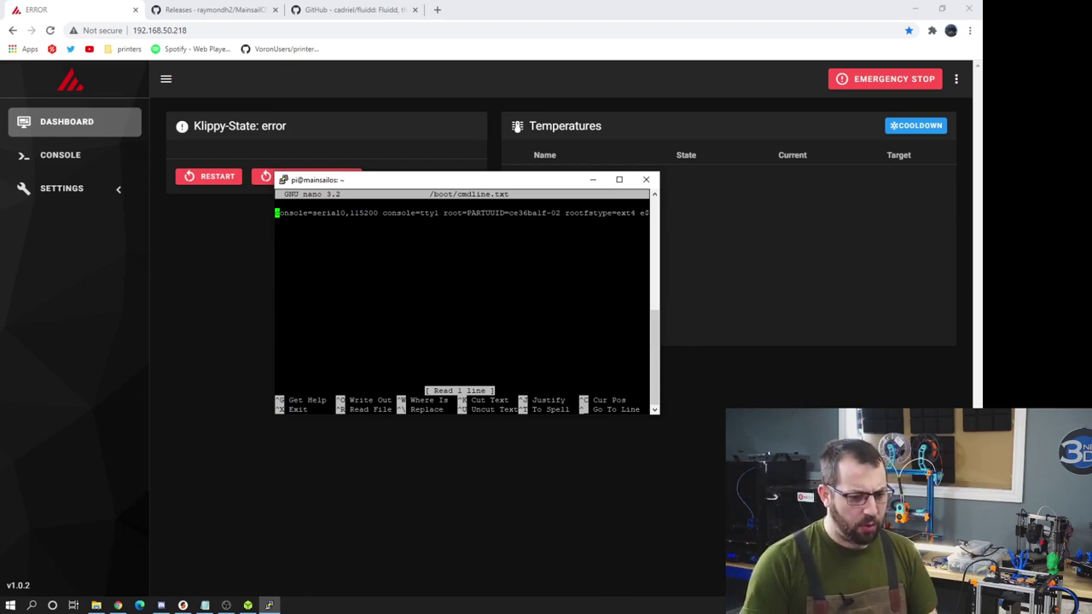
- Delete 'console=serial0,115200 ' from /boot/cmdline.txt and save the file
key("alt+Tab")
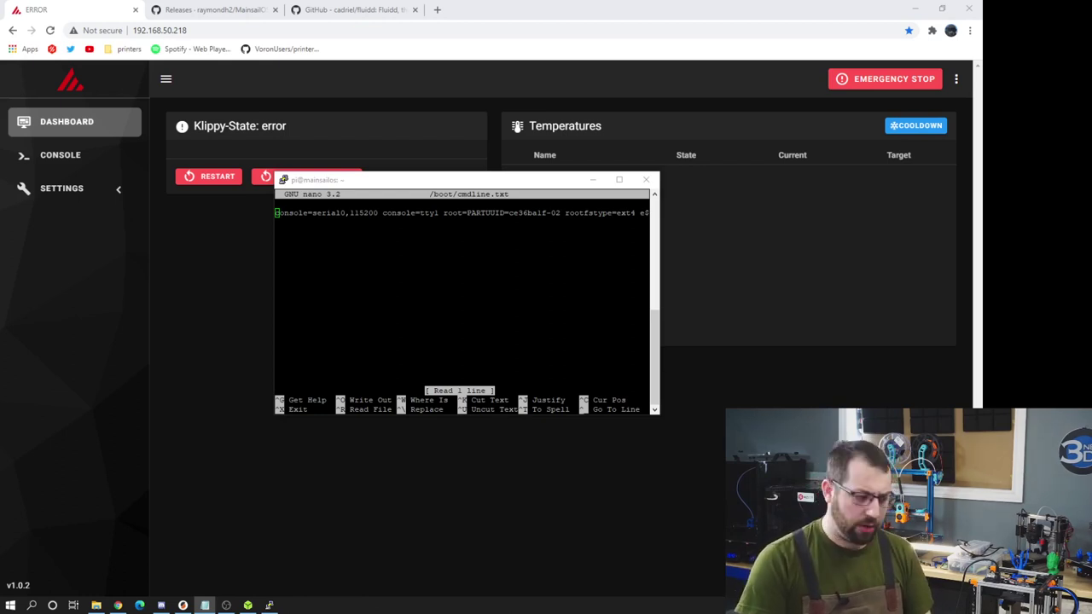
left_click_drag(378, 213, 294, 212)
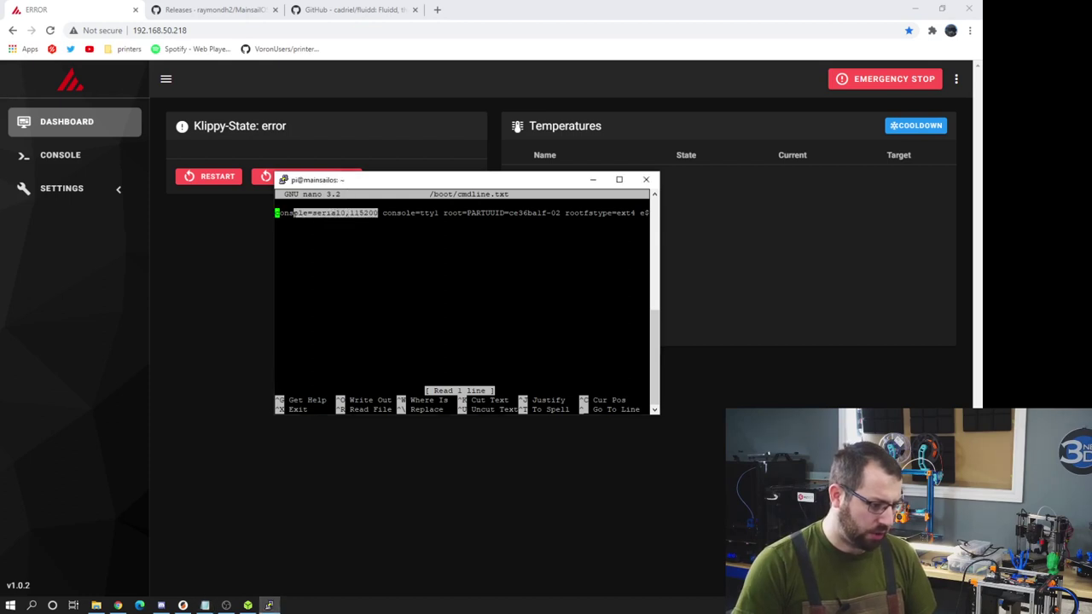
left_click(293, 212)
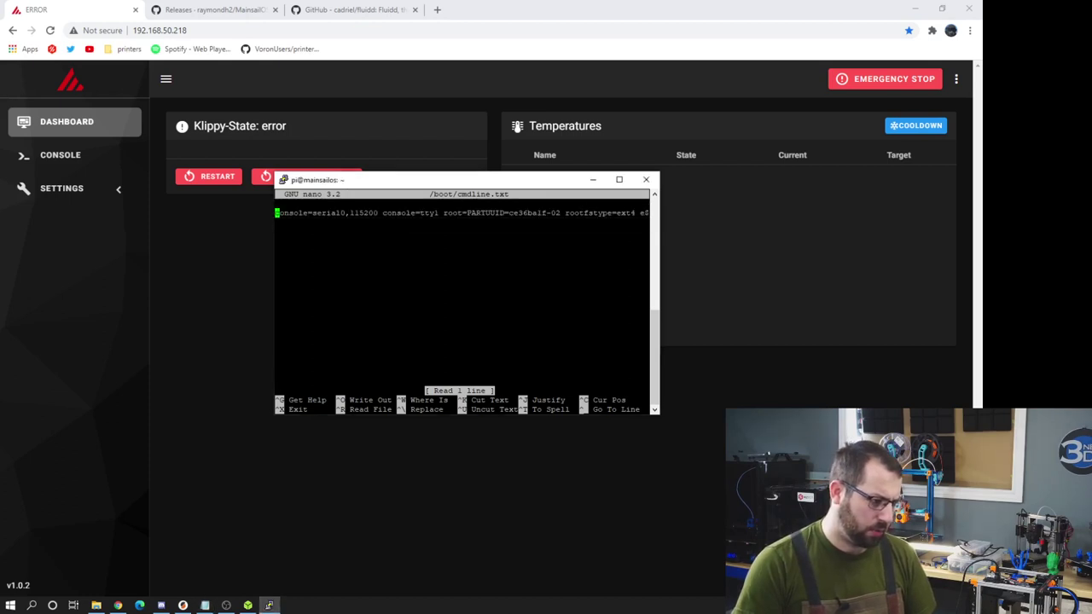
key("Delete")
key("Delete")
key("Delete")
key("Delete")
key("Delete")
key("Delete")
key("Delete")
key("Delete")
key("Delete")
key("Delete")
key("Delete")
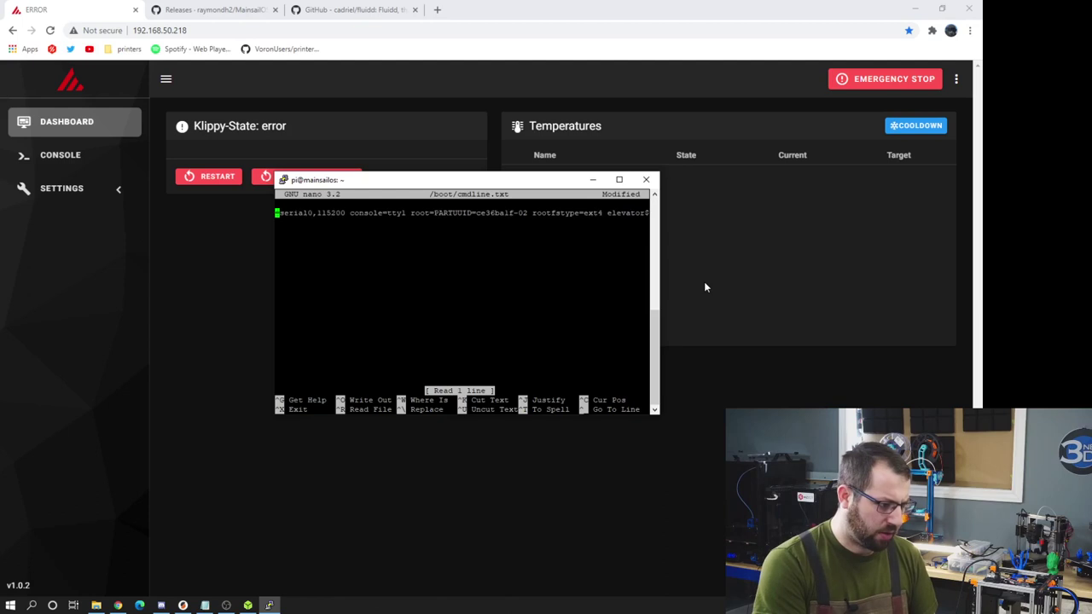
key("Delete")
key("Delete")
key("Delete")
key("Delete")
key("Delete")
key("Delete")
key("Delete")
key("Delete")
key("Delete")
key("Delete")
key("Delete")
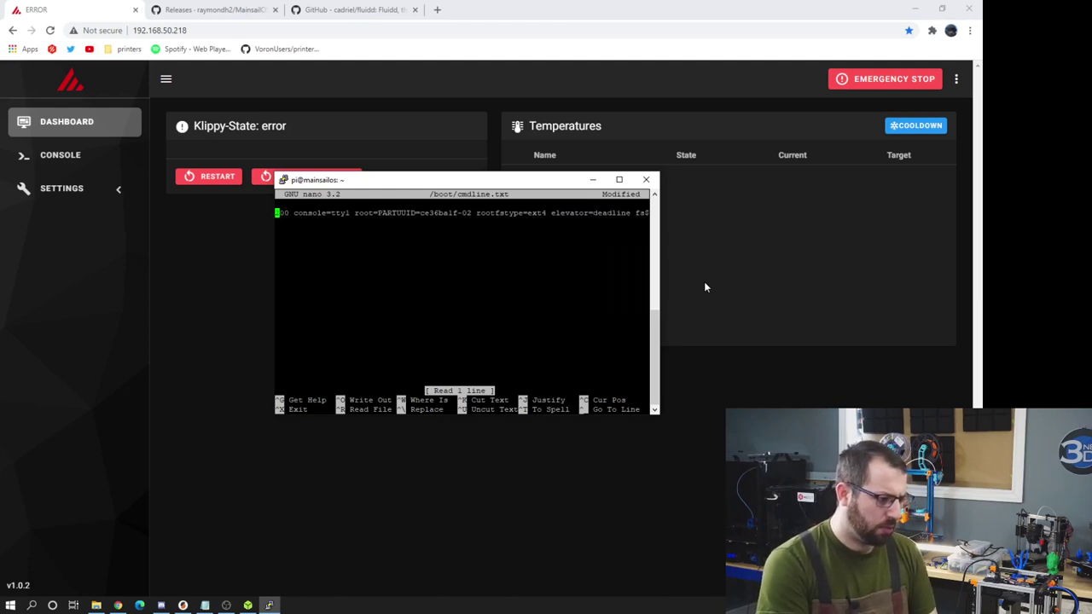
key("Delete")
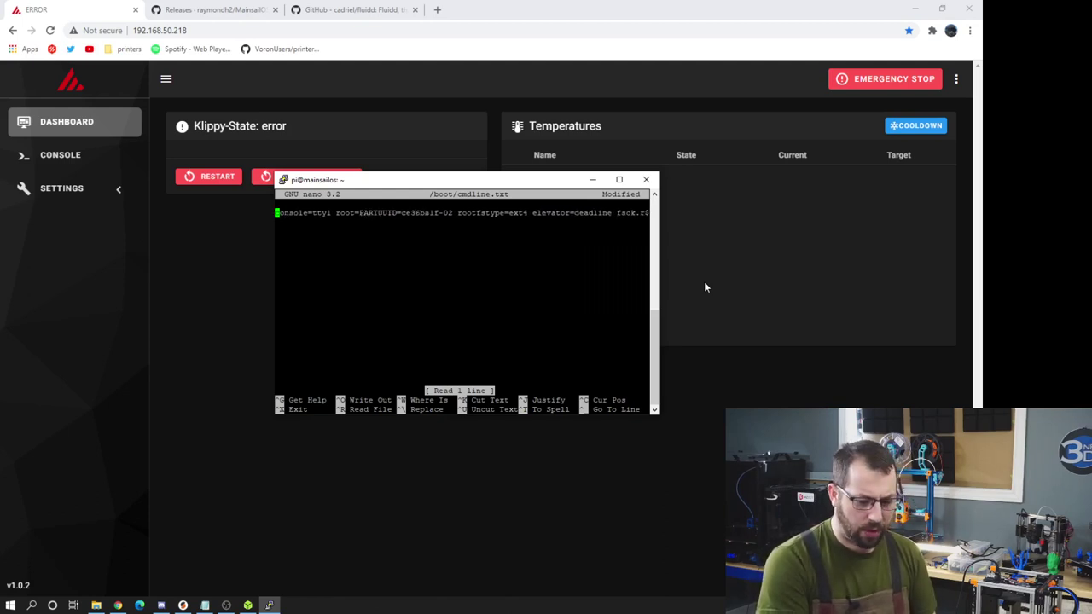
key("ctrl+x")
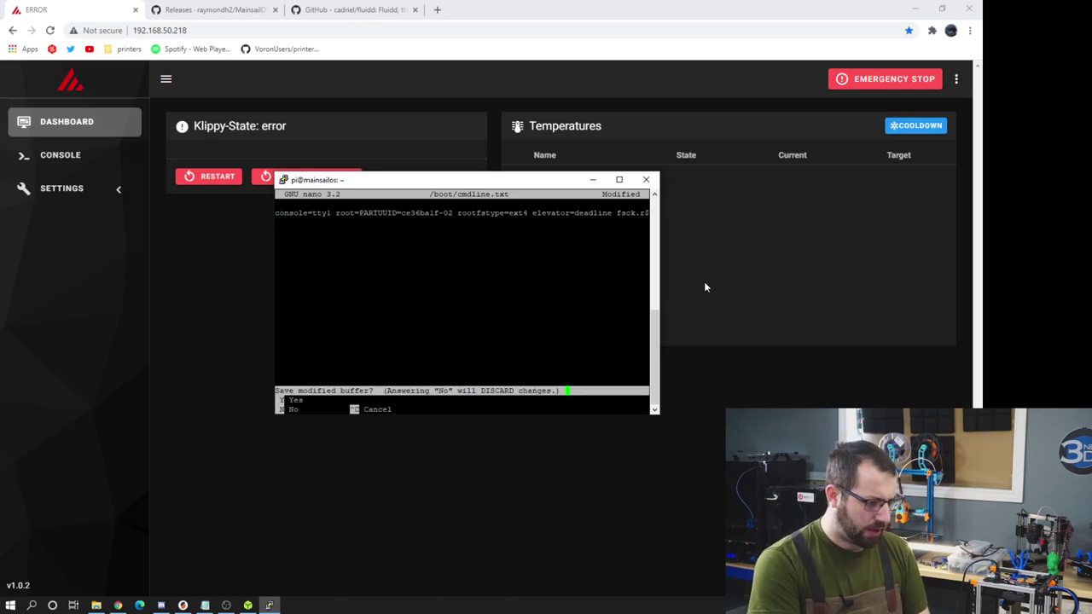
key("y")
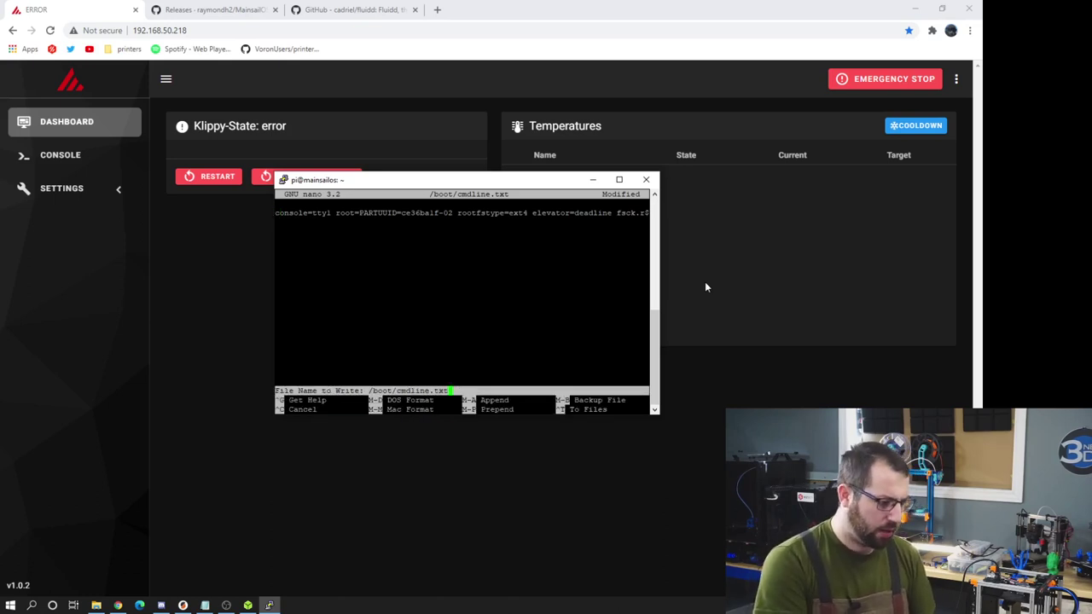
key("Return")
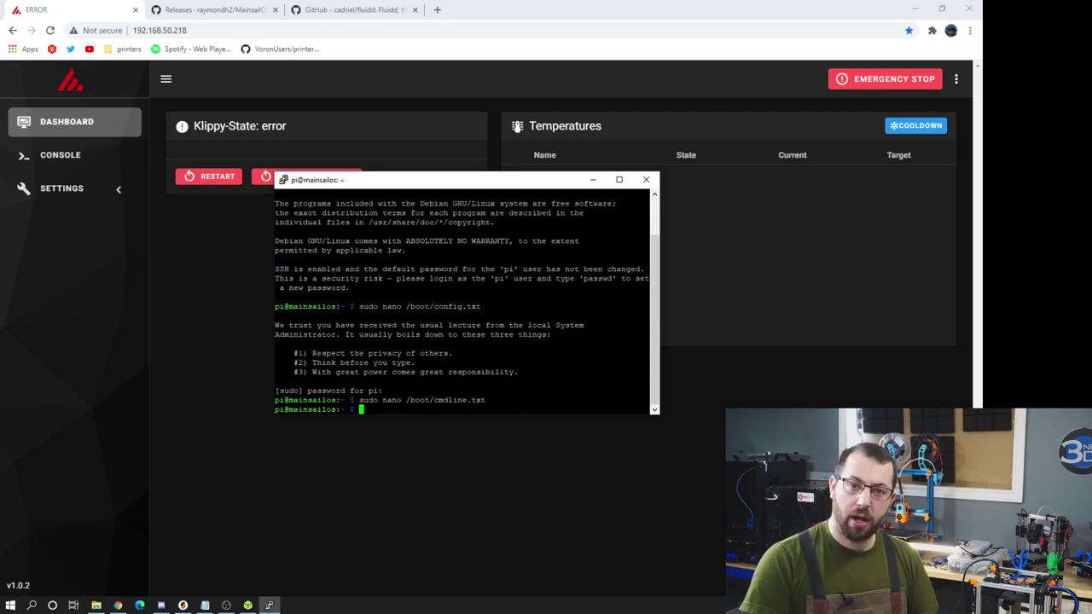
key("alt+Tab")
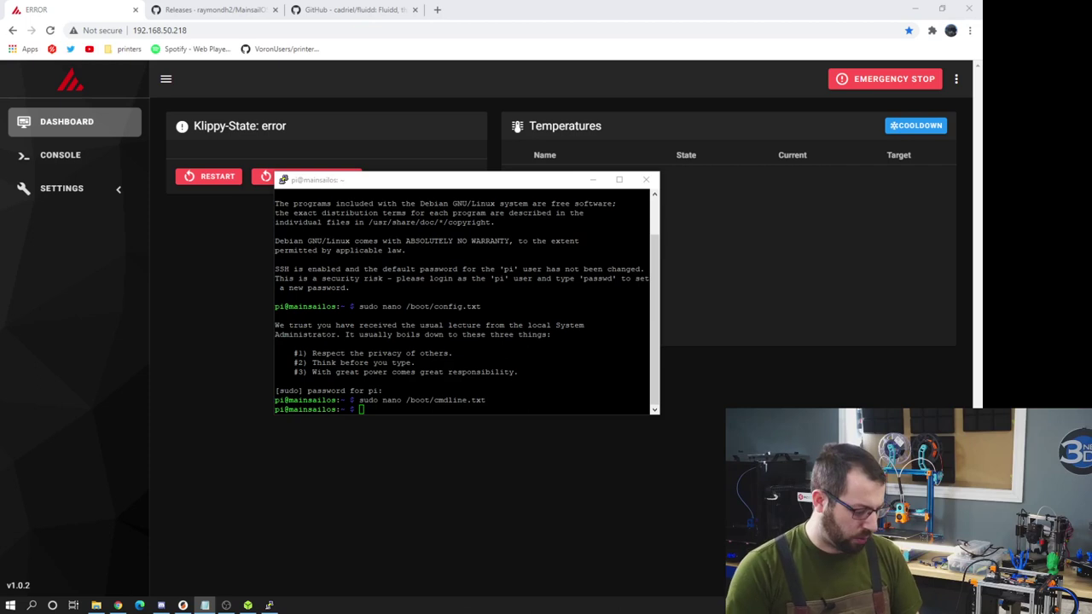
- Launch sudo raspi-config and go to Interface Options > P6 Serial Port
key("alt+Tab")
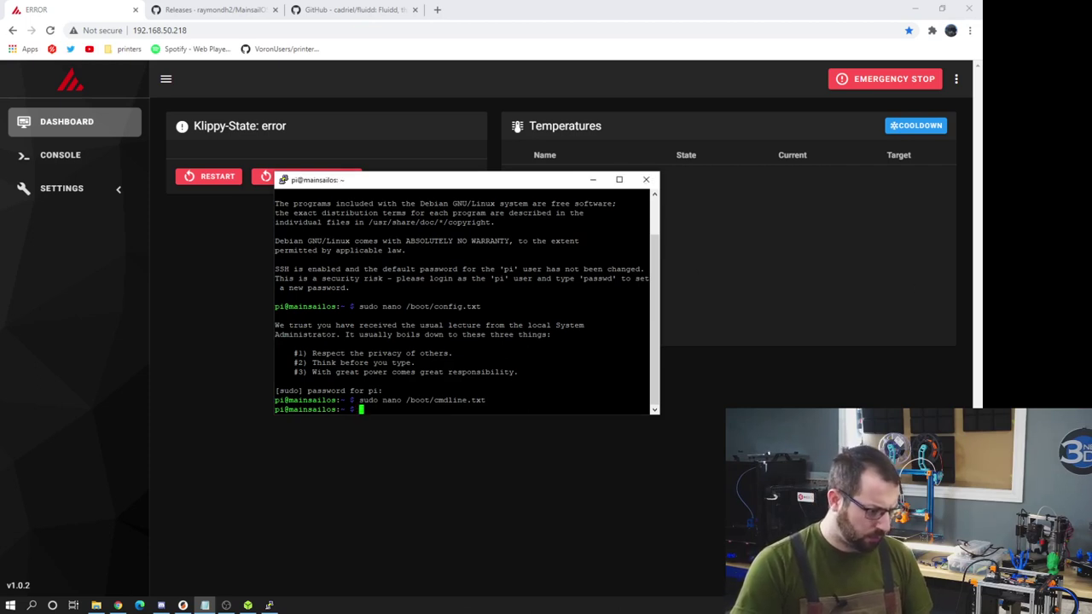
type("sudo raspi-config")
key("Return")
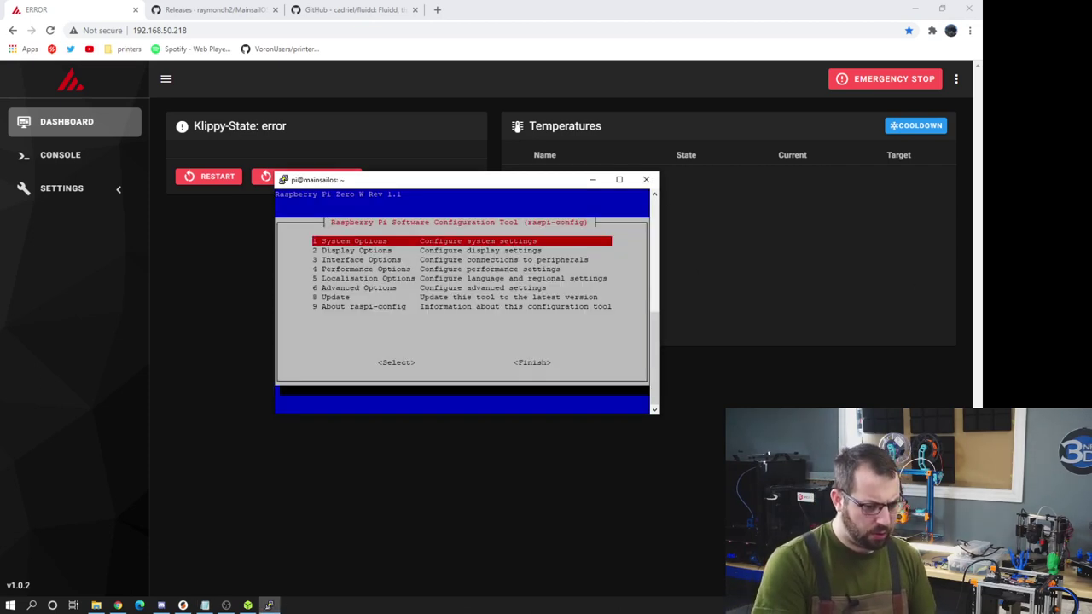
key("Down")
key("Down")
key("Down")
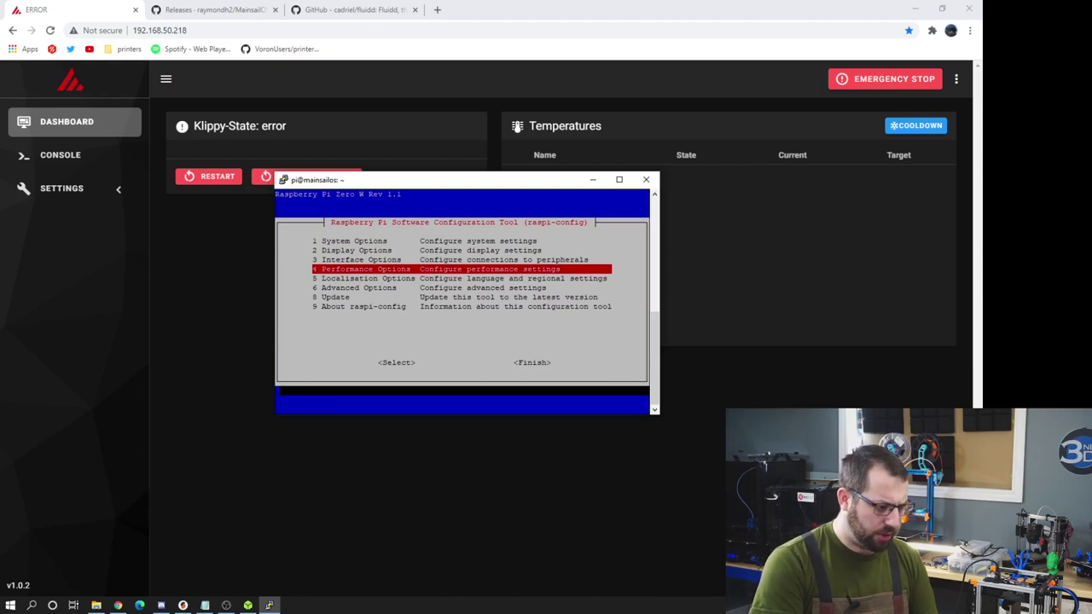
key("Up")
key("Return")
key("Down")
key("Down")
key("Down")
key("Down")
key("Down")
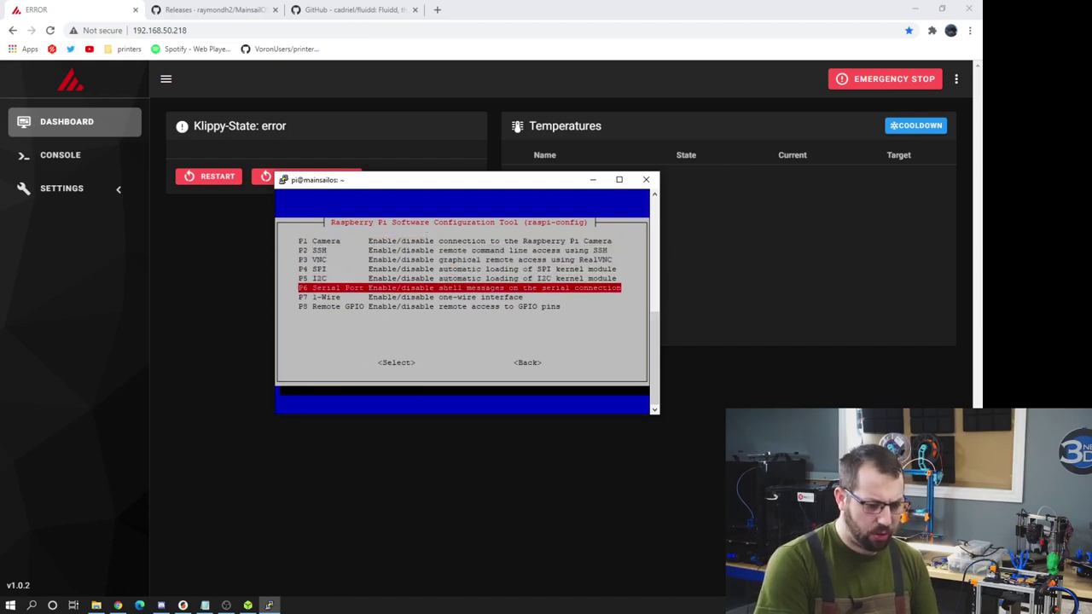
key("Return")
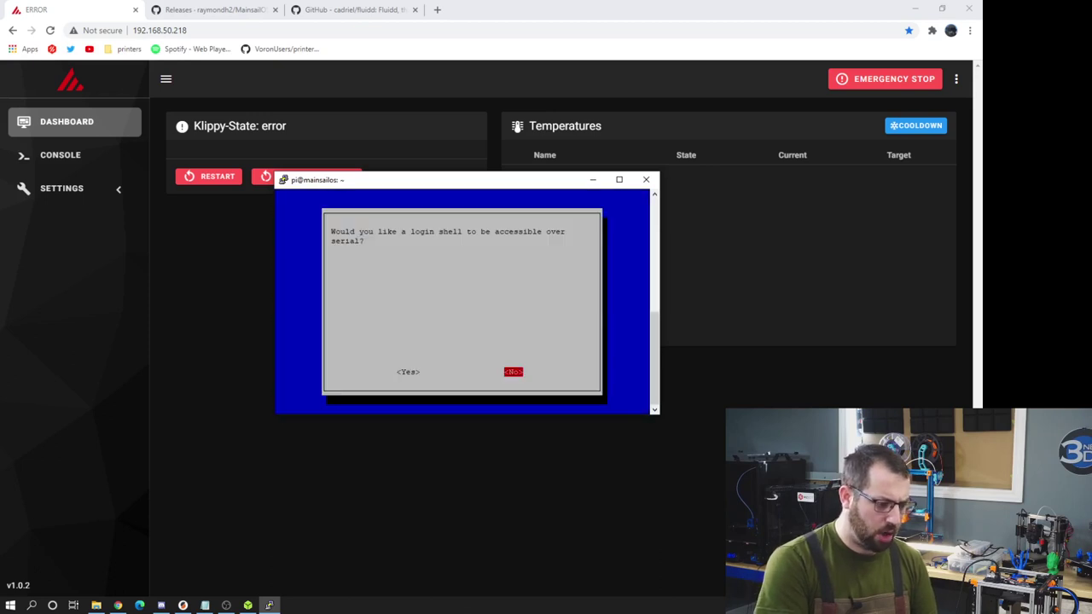
- Disable the serial login shell, enable the serial port hardware, then finish and reboot
key("Return")
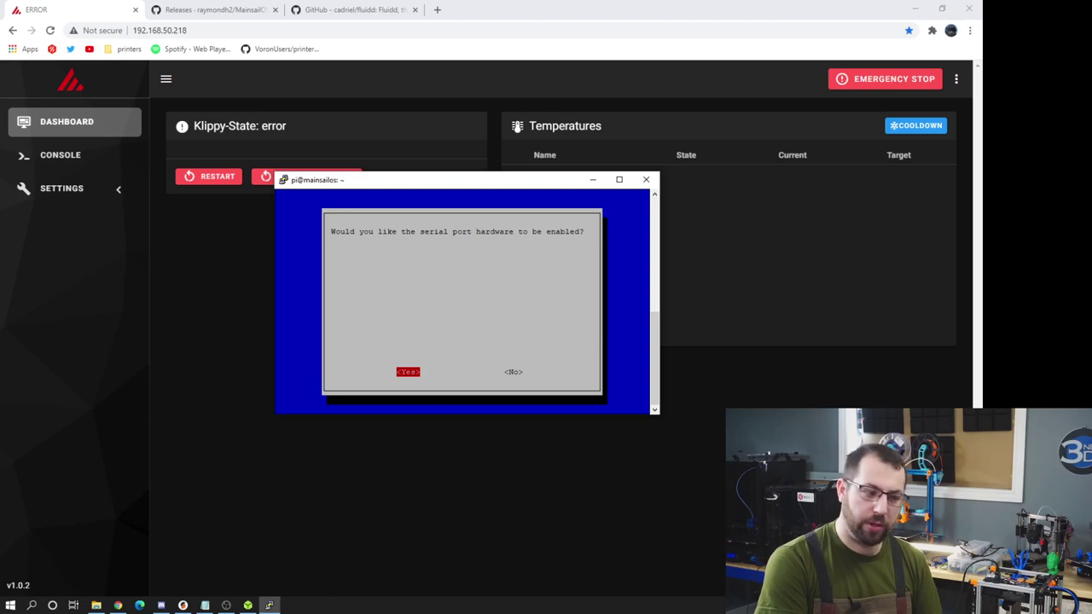
key("Return")
key("Return")
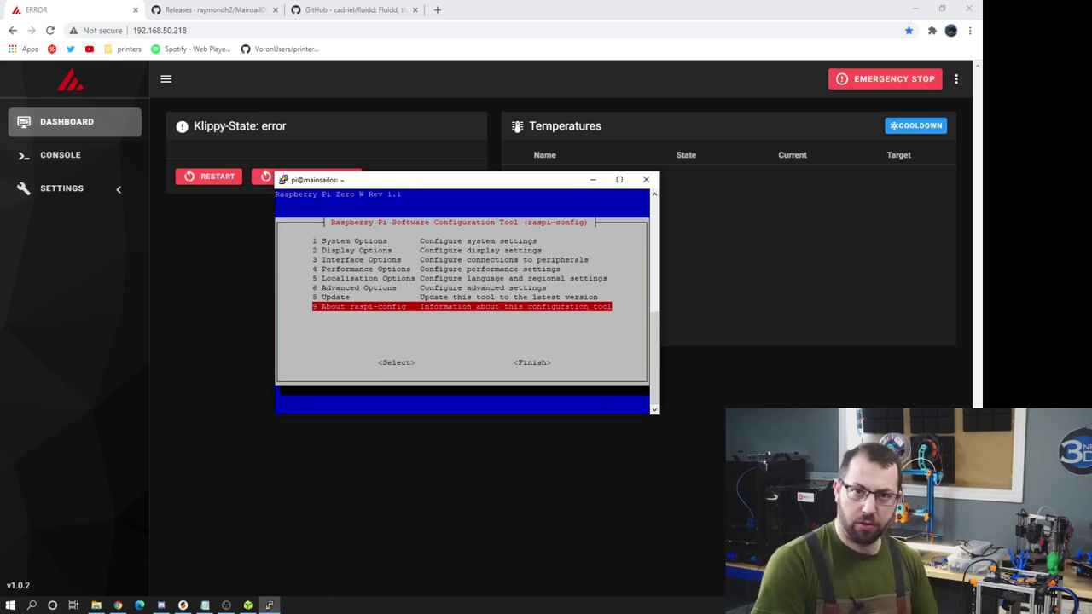
key("Tab")
key("Tab")
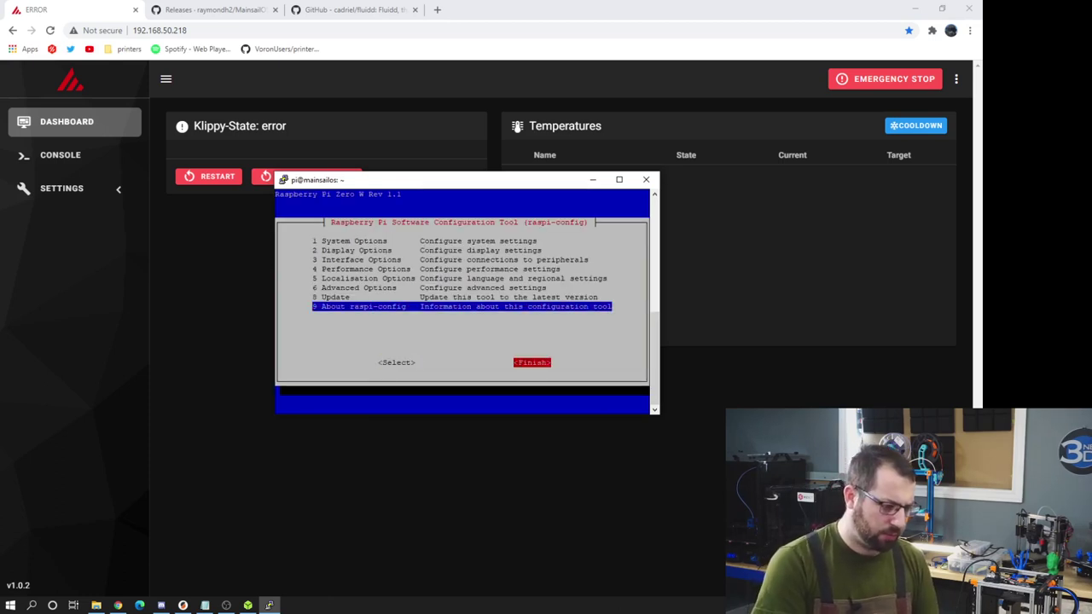
key("Return")
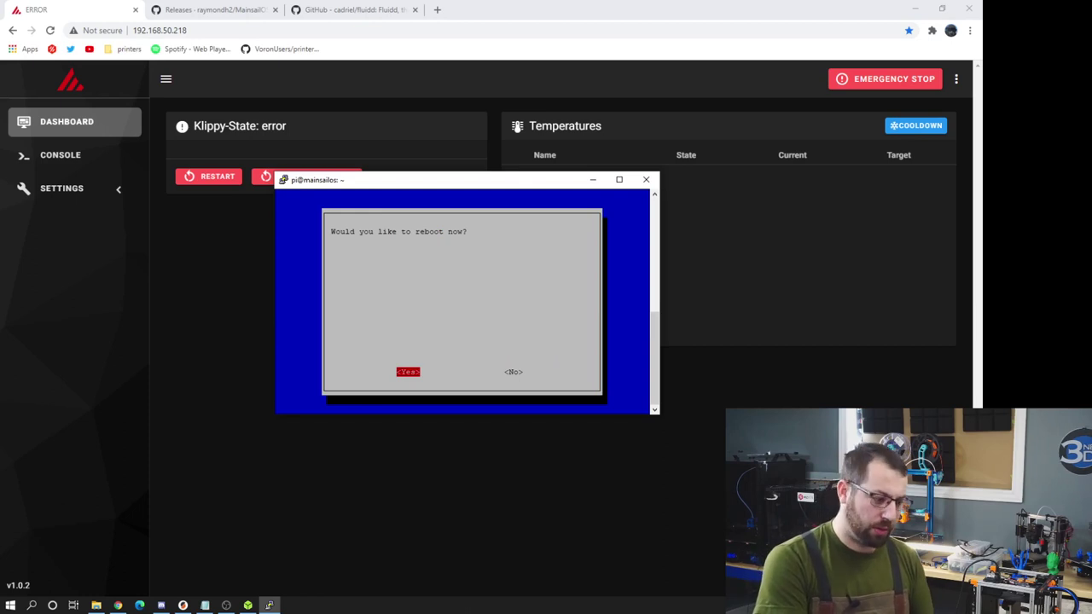
key("Return")
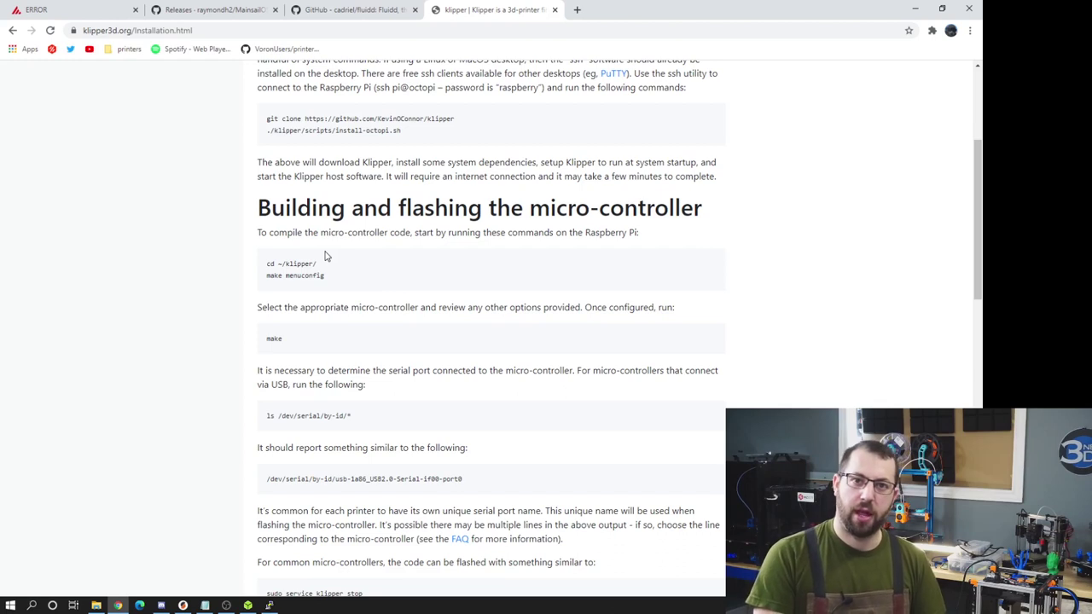
- Copy cd ~/klipper/ from the Klipper docs and run it on the Pi
left_click_drag(326, 266, 266, 264)
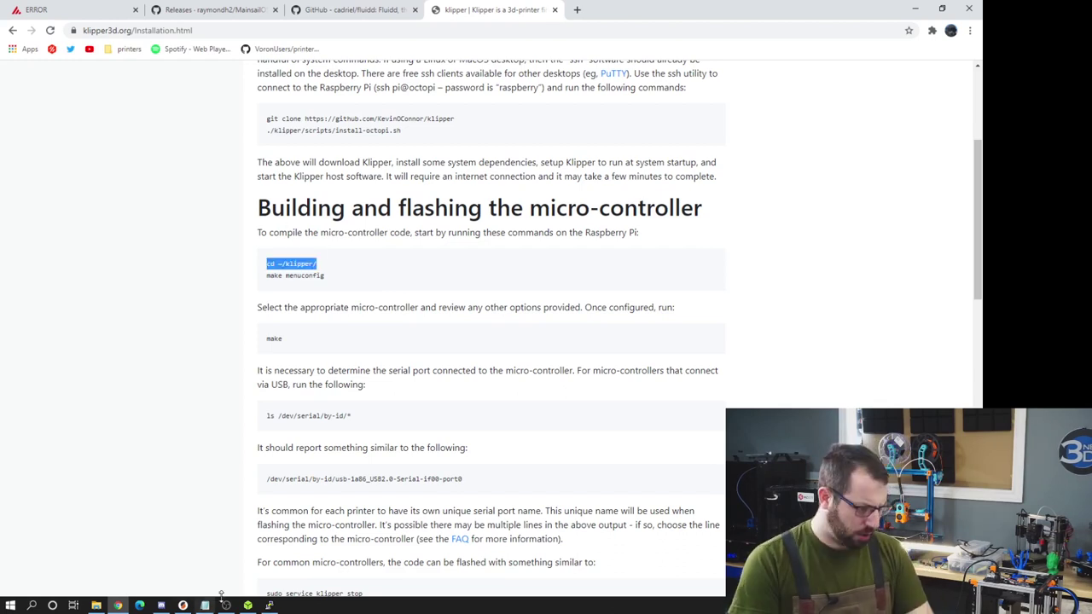
left_click(269, 606)
key("shift+Insert")
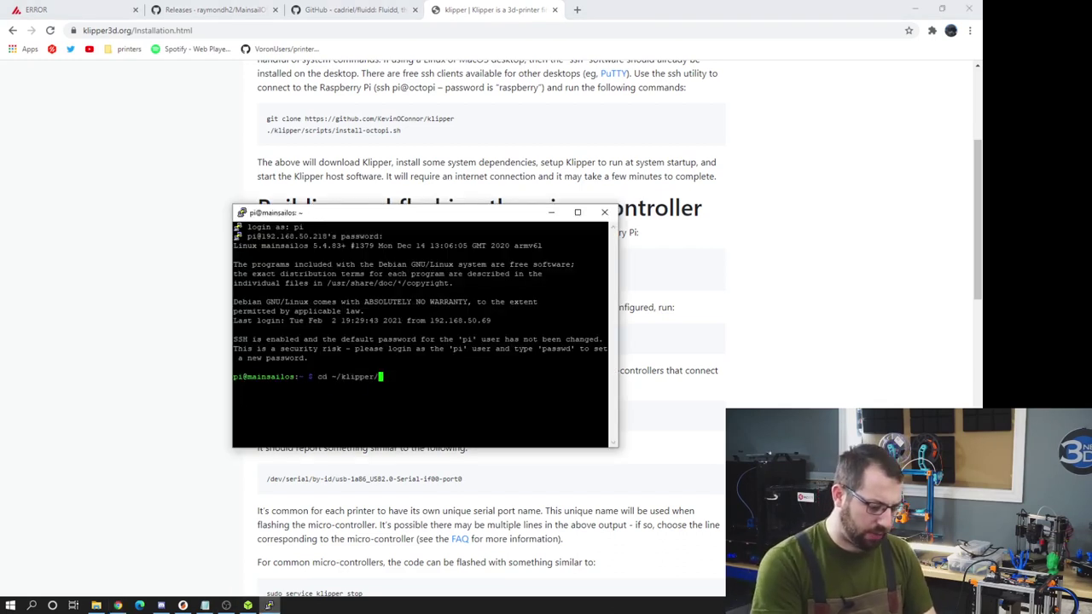
key("Return")
- Run make menuconfig to start Klipper's firmware configuration
left_click(170, 305)
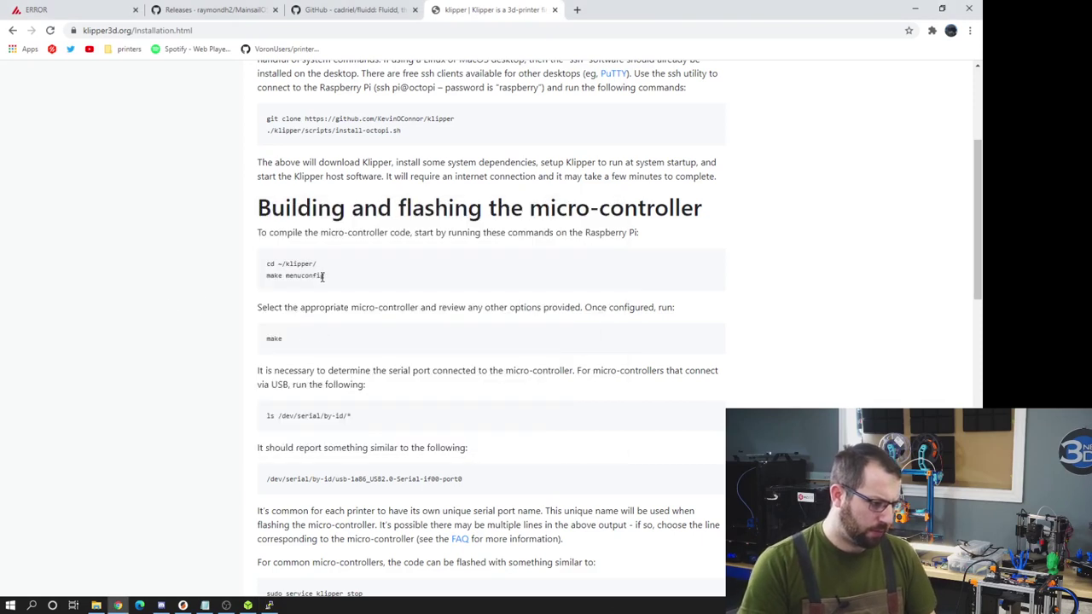
left_click_drag(324, 275, 250, 275)
left_click(269, 606)
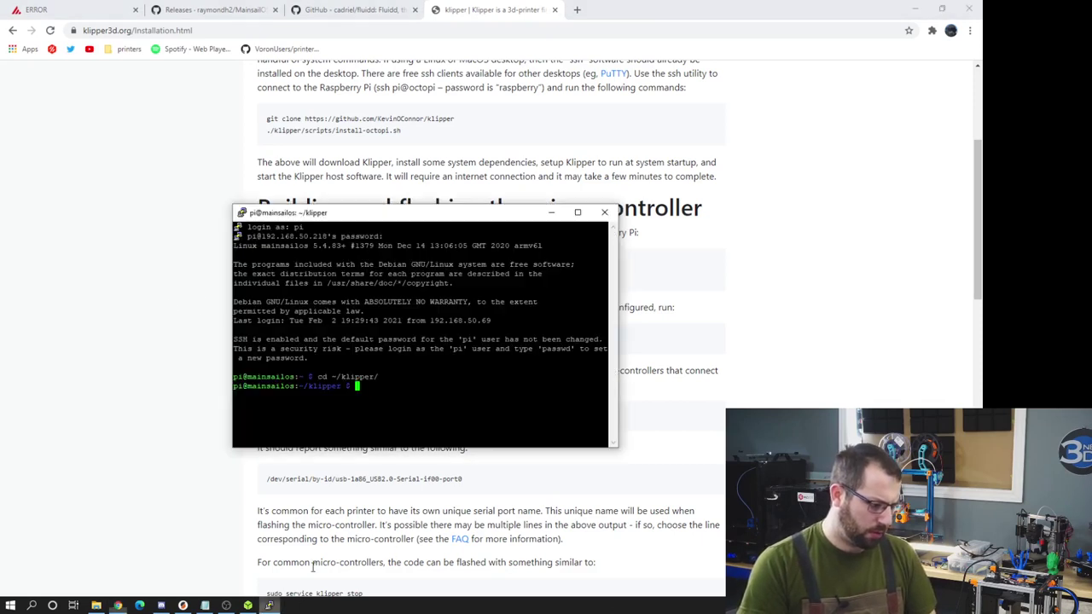
type("make menuconfig")
key("Return")
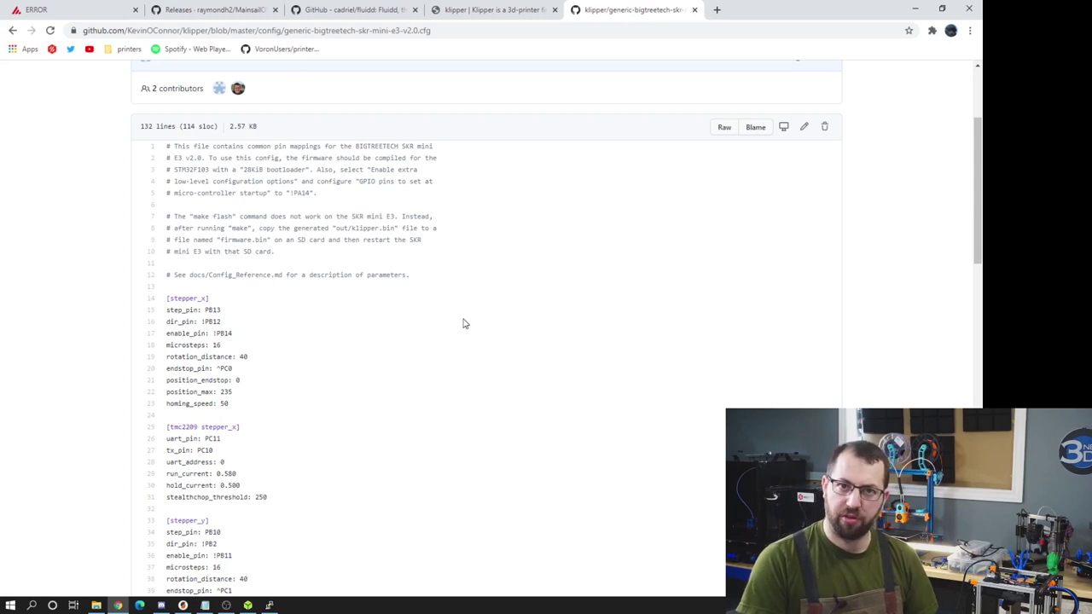
- Read the build-setting comments in generic-bigtreetech-skr-mini-e3-v2.0.cfg, then return to menuconfig
left_click_drag(425, 242, 128, 205)
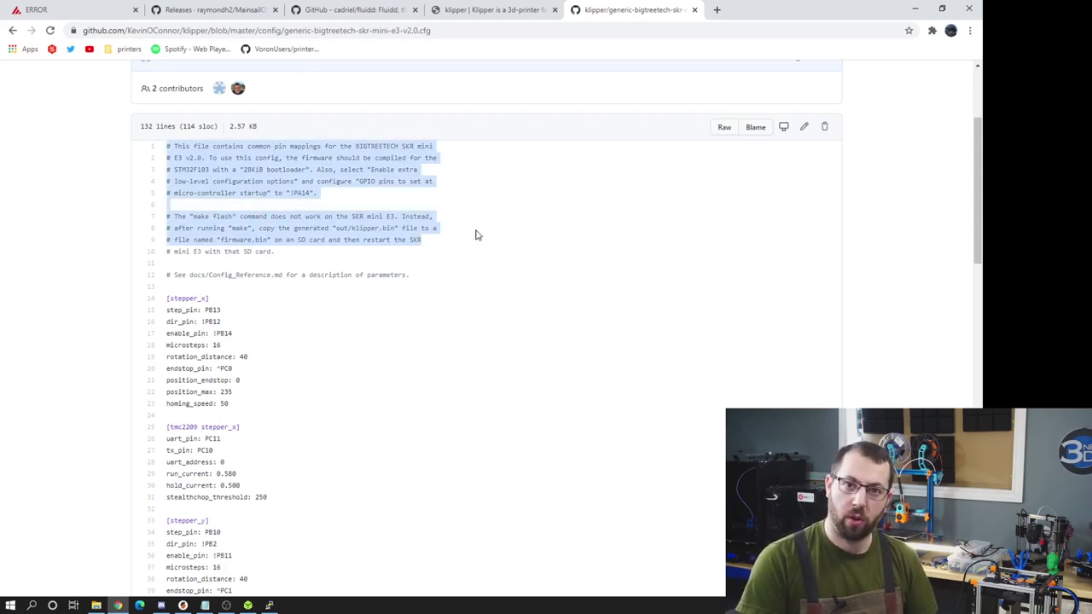
left_click(602, 268)
left_click(268, 605)
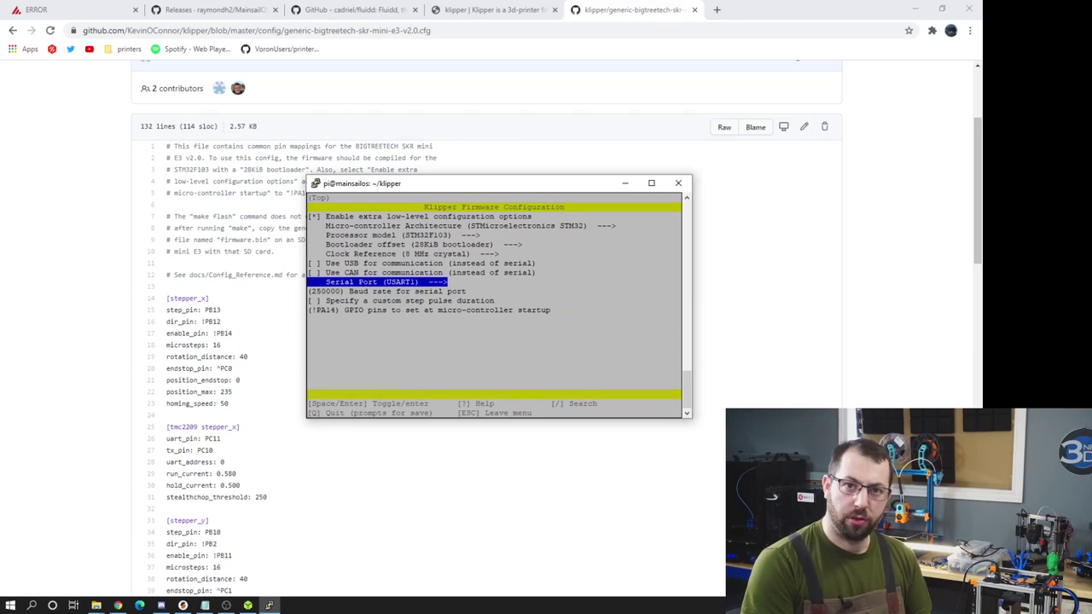
- Set the serial port to USART2 on PA3/PA2 and save the Klipper configuration
key("Return")
key("Down")
key("Return")
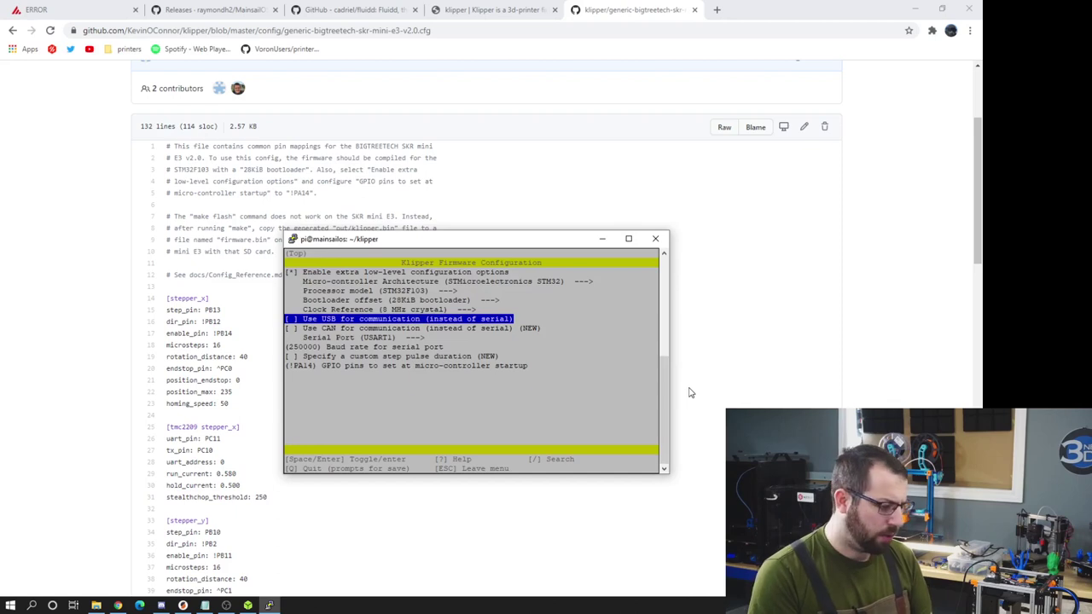
key("q")
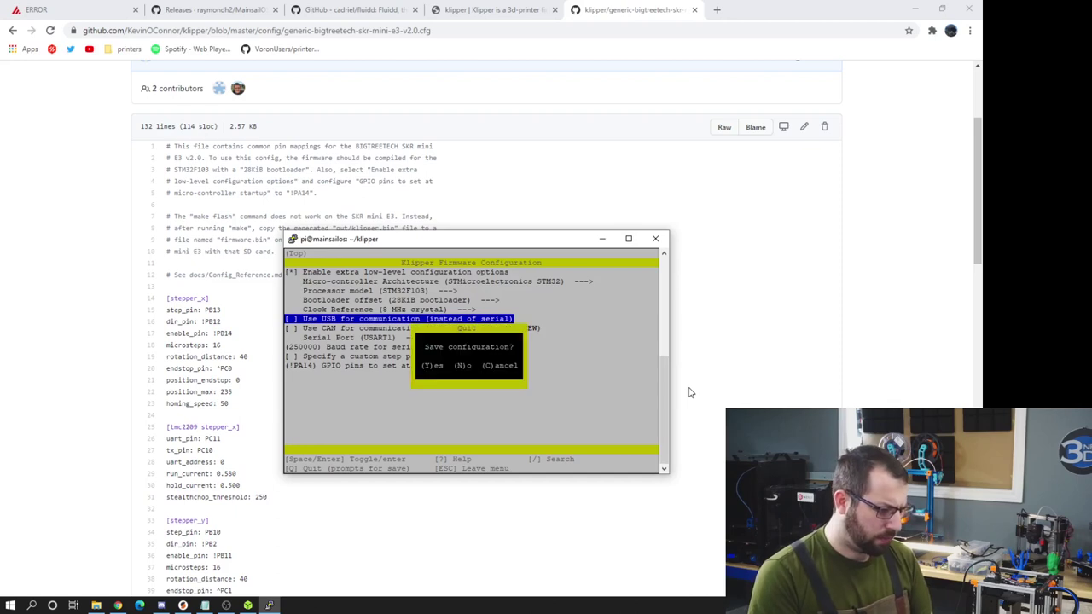
key("y")
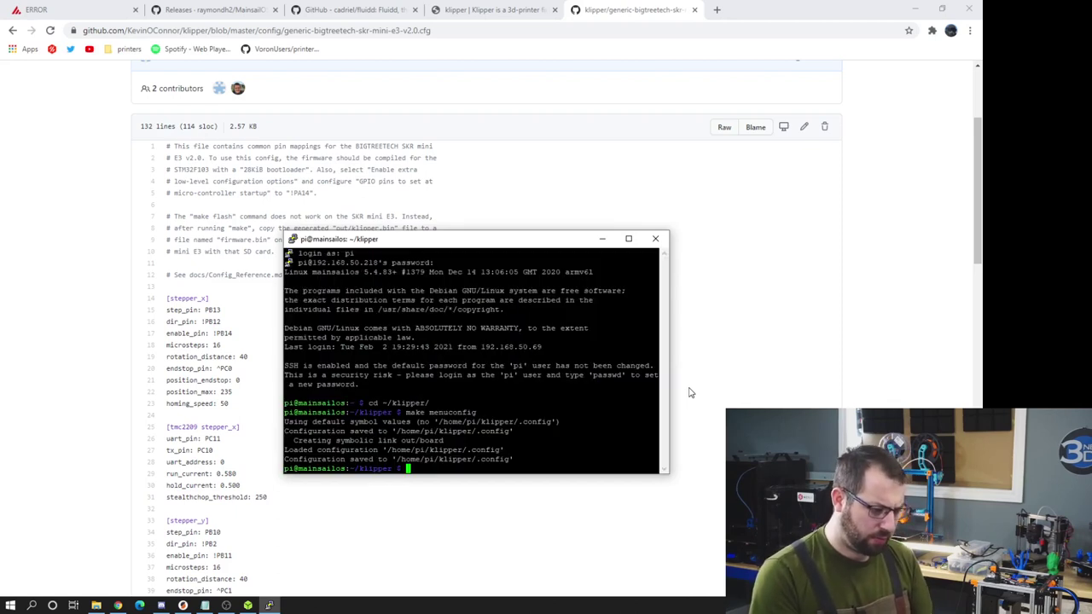
- Compile the Klipper firmware with make
type("make")
key("Return")
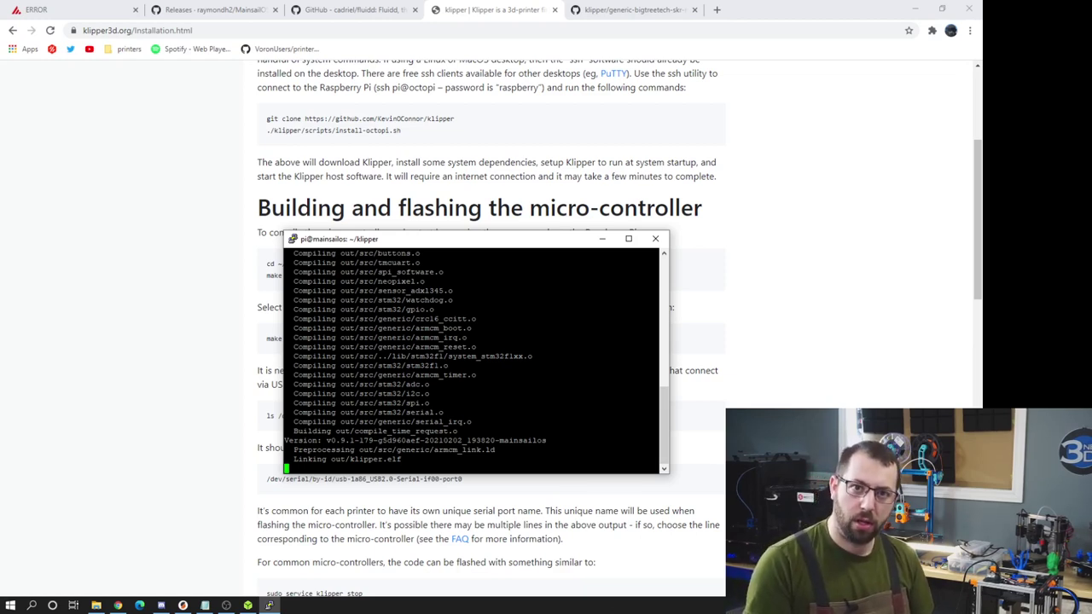
key("super")
- Launch WinSCP and begin defining a new site connection
type("winscp")
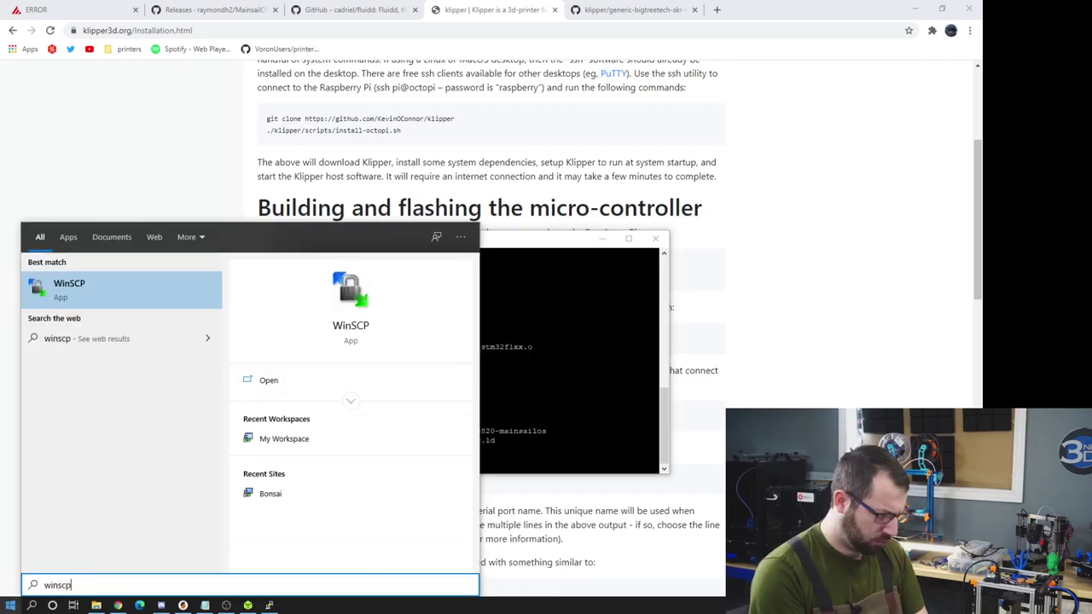
key("Return")
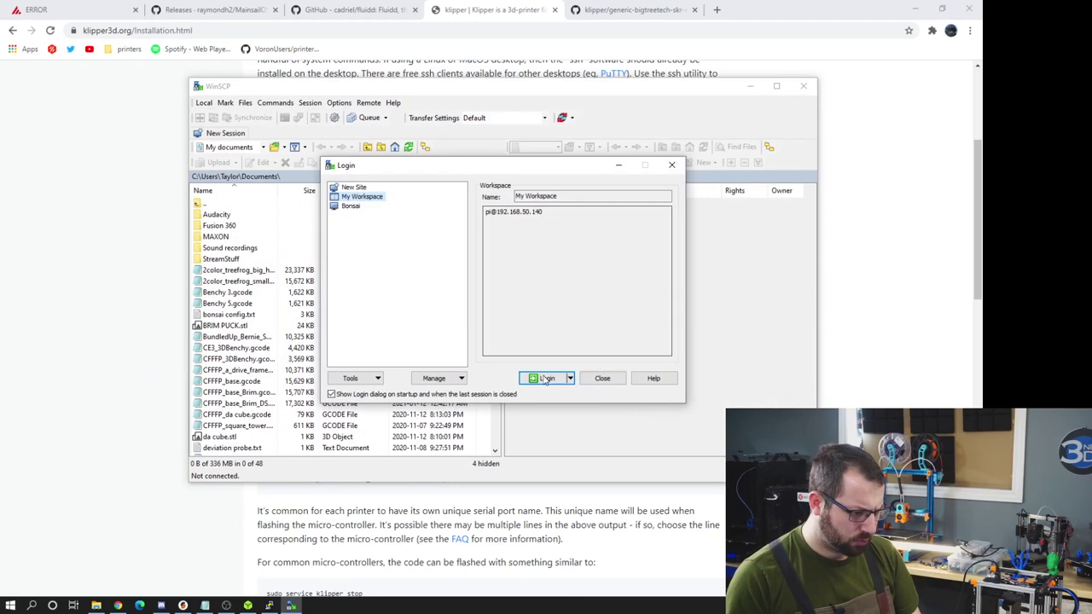
left_click(600, 379)
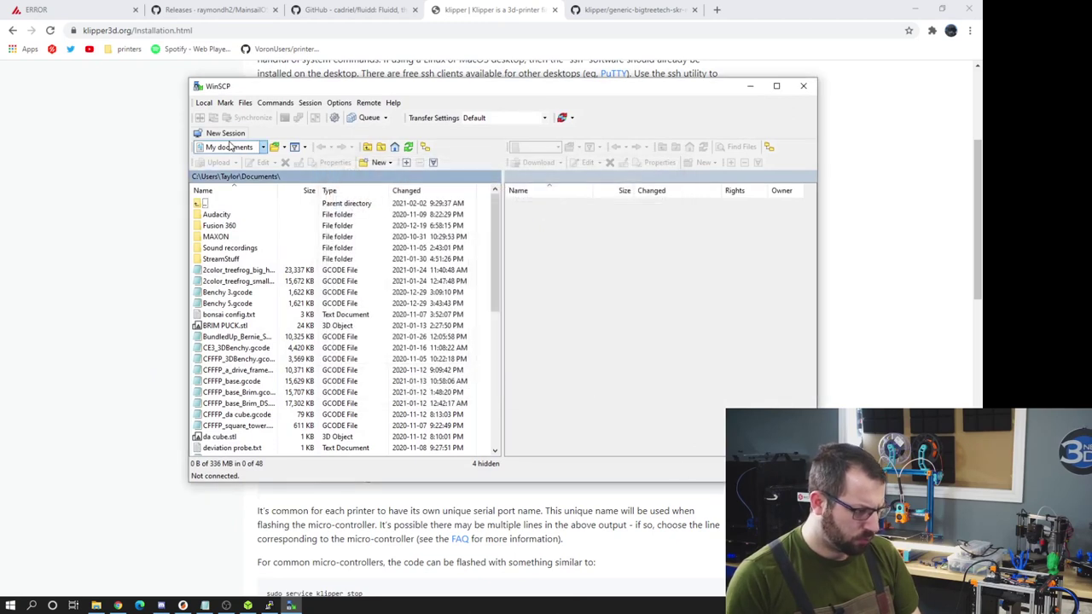
left_click(203, 102)
mouse_move(224, 130)
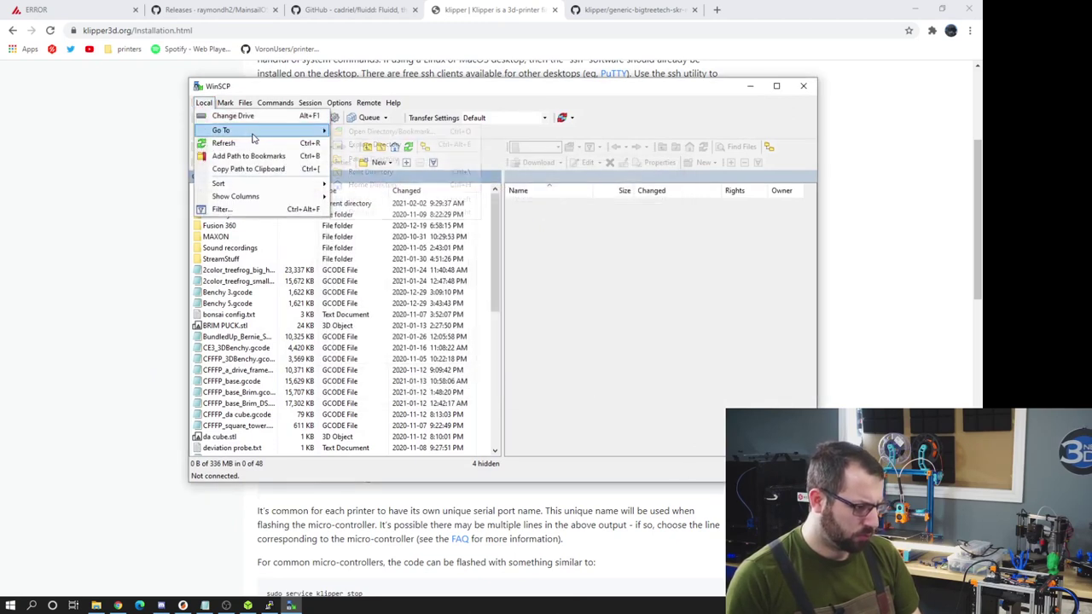
left_click(438, 92)
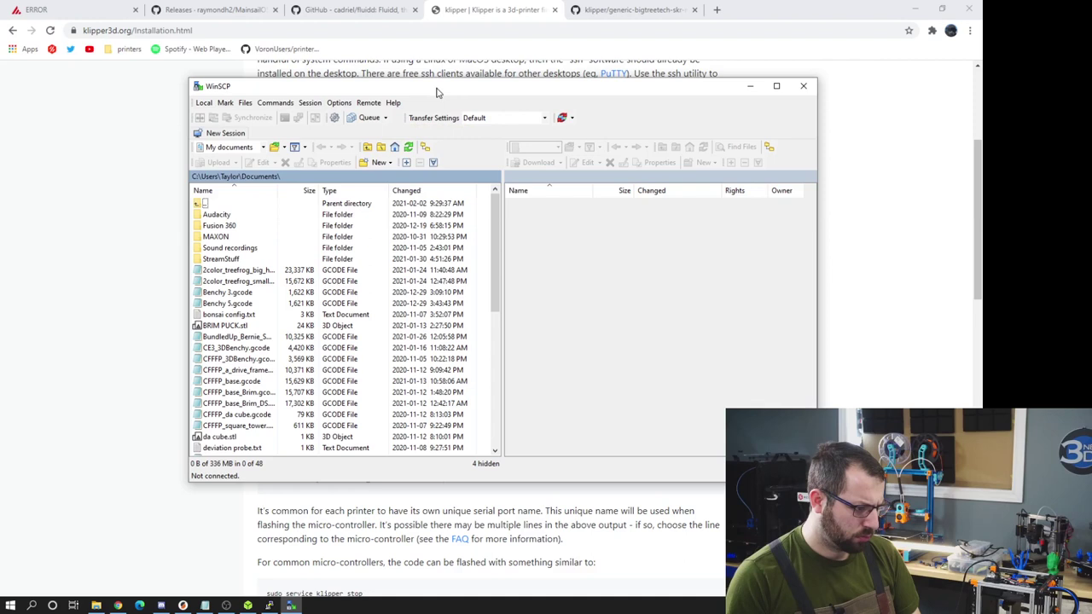
left_click(380, 163)
left_click(225, 132)
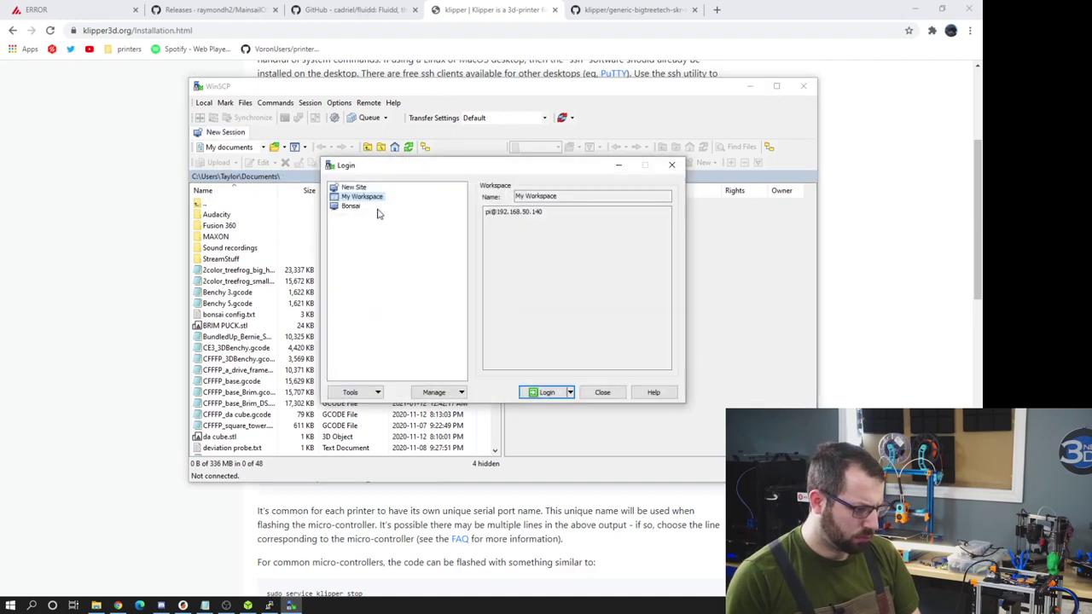
left_click(353, 188)
left_click(376, 197)
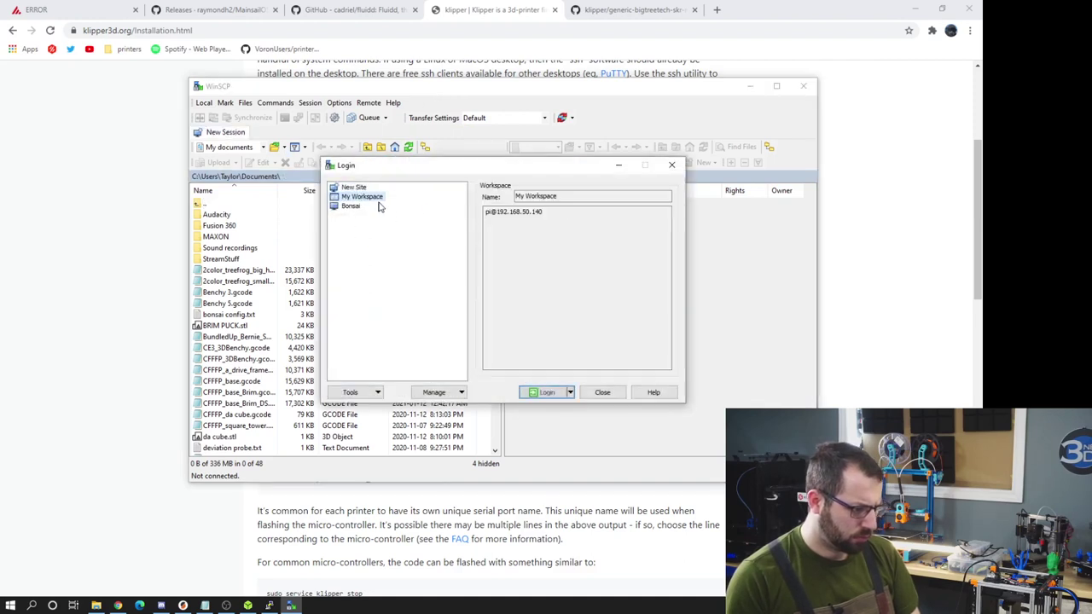
left_click(353, 188)
- Paste the Pi's address 192.168.50.218, copied from the Mainsail browser tab, as the host name
type("fake")
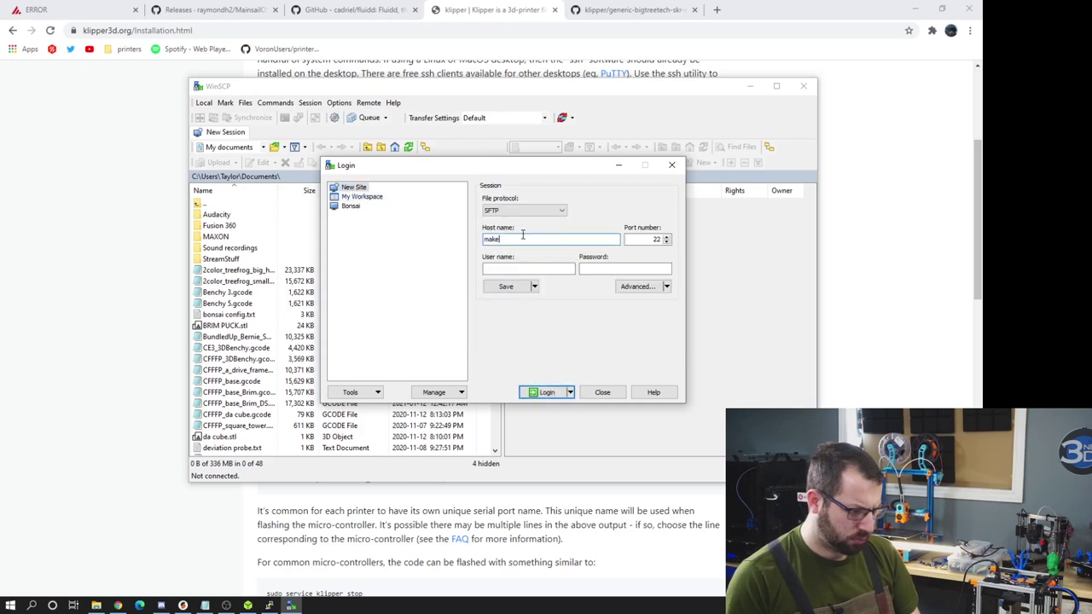
key("shift+Home")
left_click(34, 9)
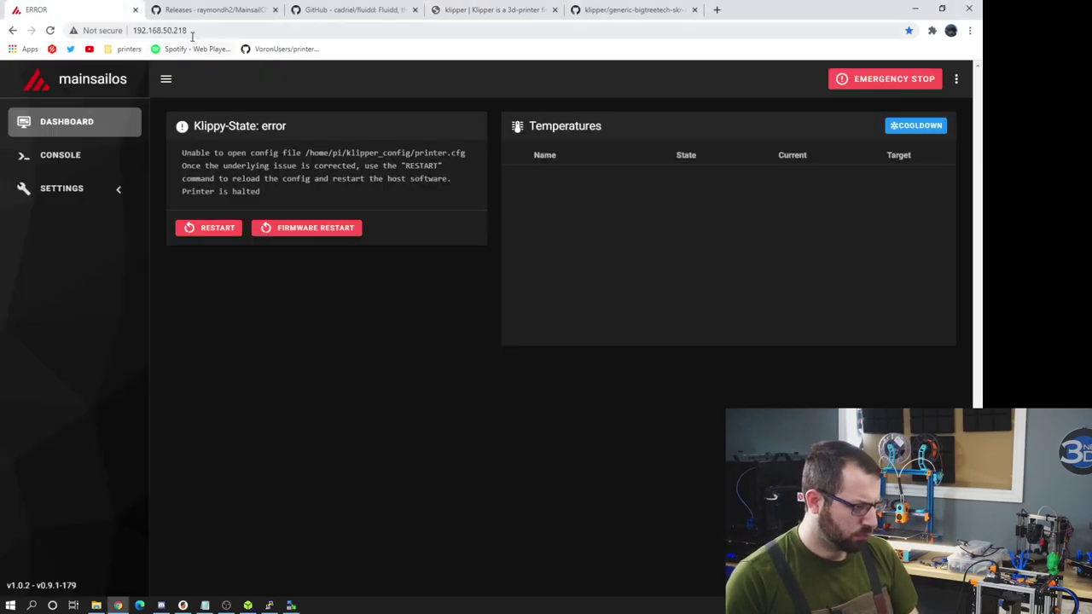
left_click(62, 32)
key("ctrl+c")
left_click(291, 606)
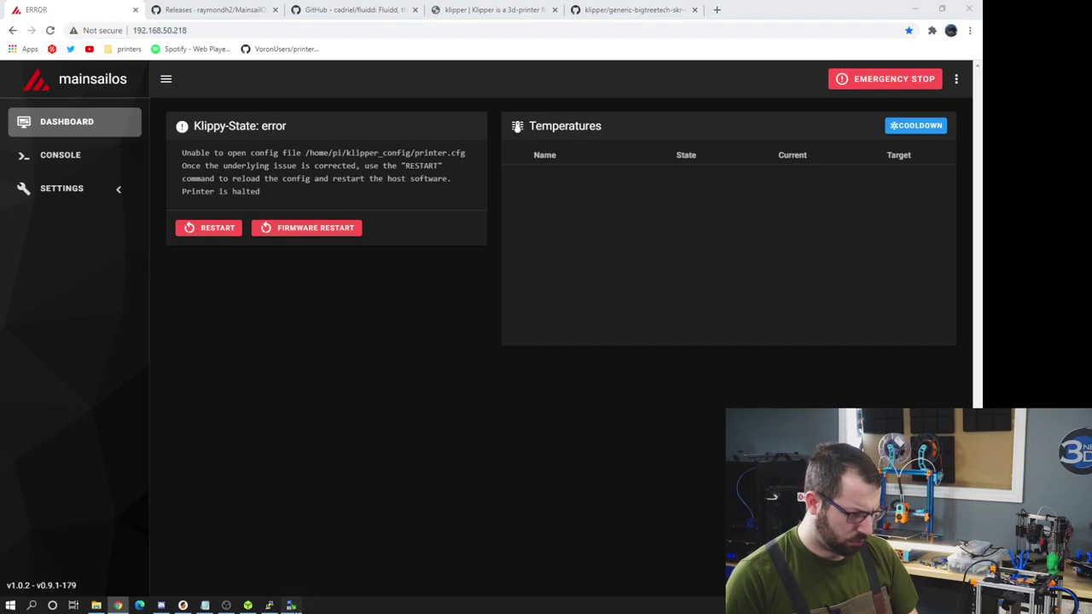
key("ctrl+v")
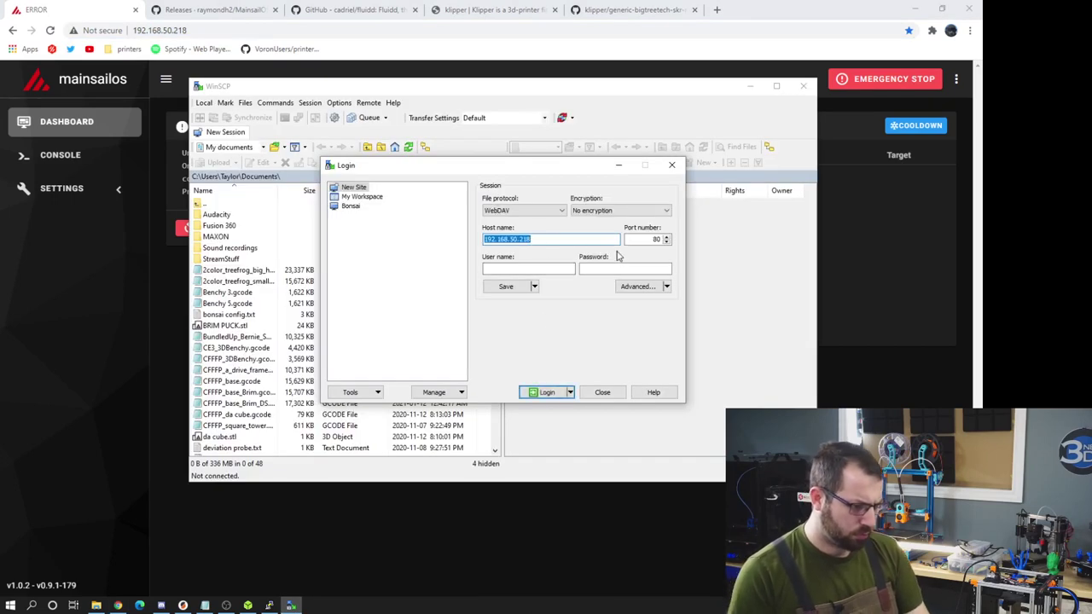
- Set the protocol to SFTP, enter the Pi's user name and password, and log in
left_click(561, 211)
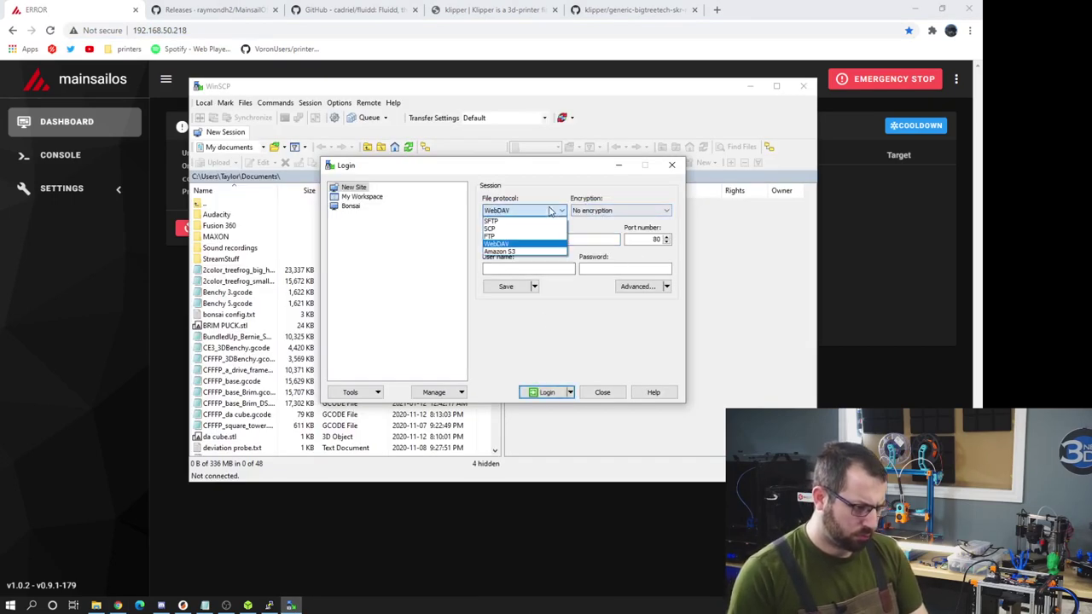
left_click(552, 211)
left_click(585, 212)
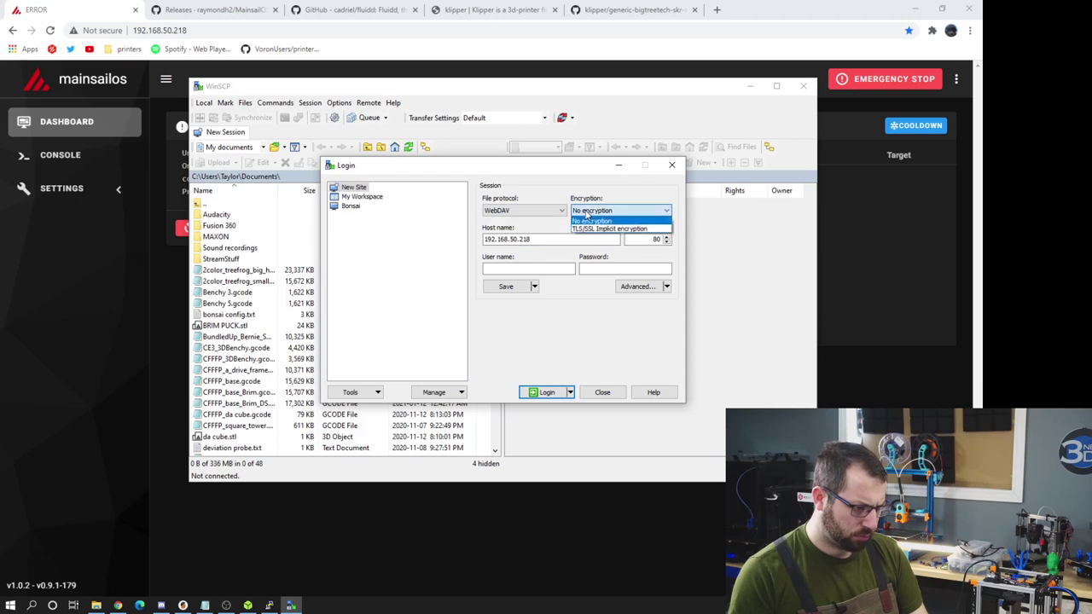
left_click(540, 212)
left_click(543, 218)
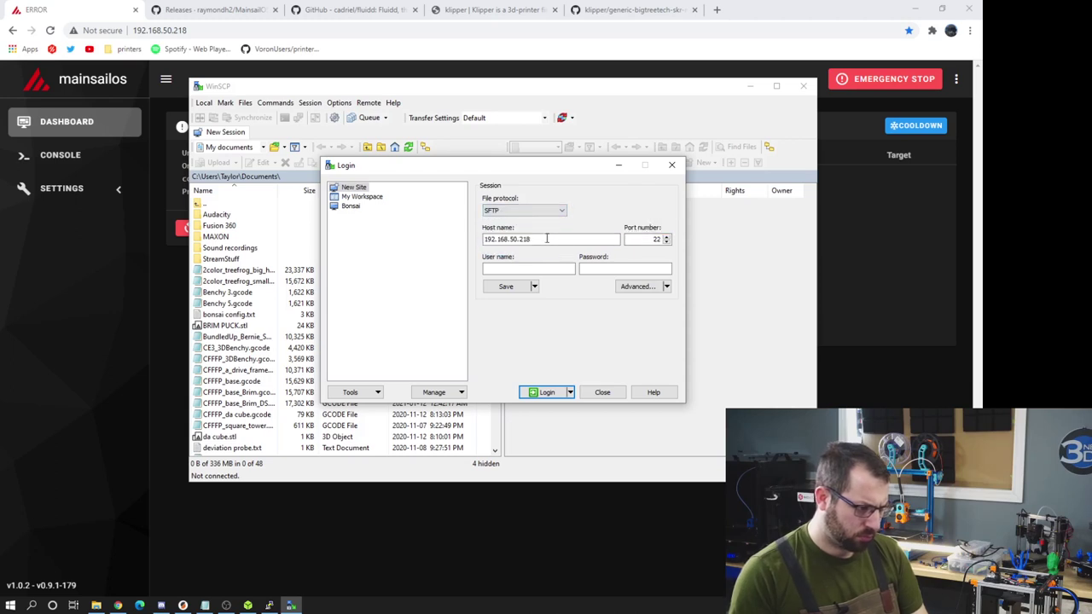
left_click(547, 272)
type("pi")
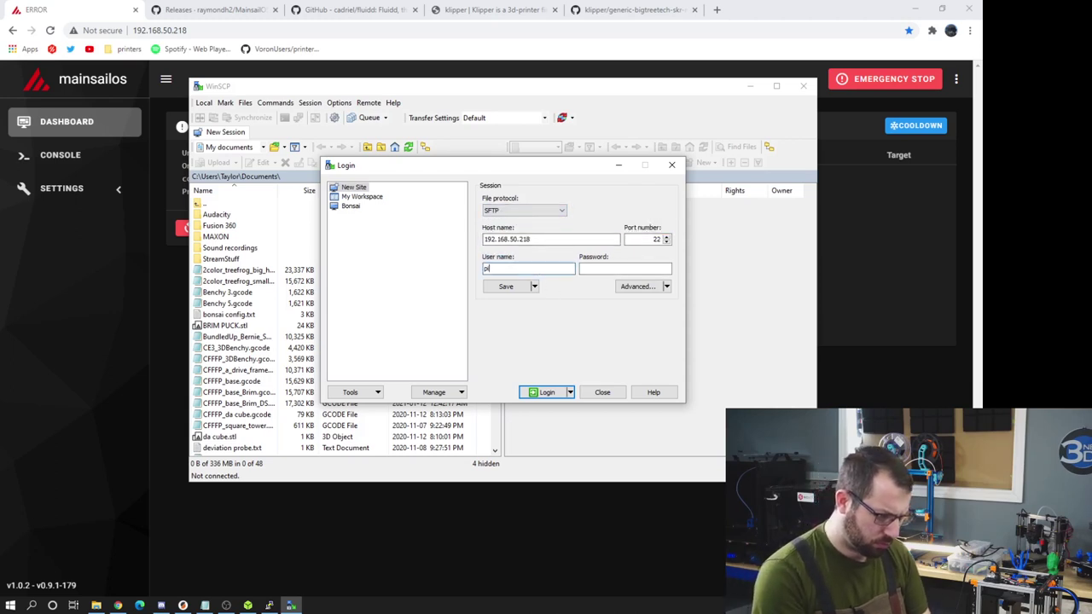
key("Tab")
type("raspberry")
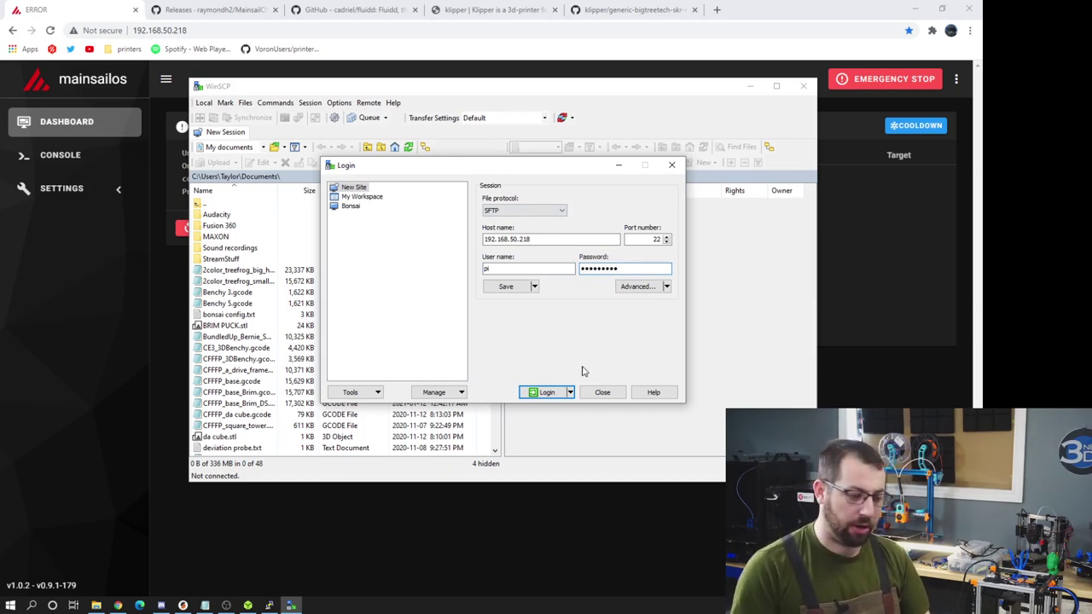
left_click(547, 393)
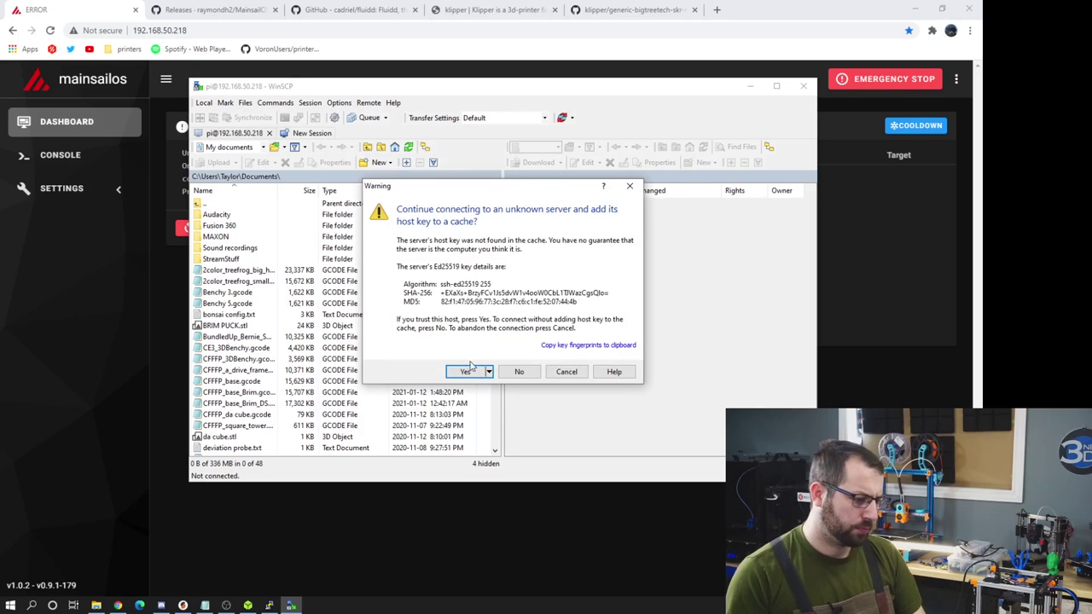
- Trust the Pi's host key and browse to the klipper/out build folder
left_click(466, 371)
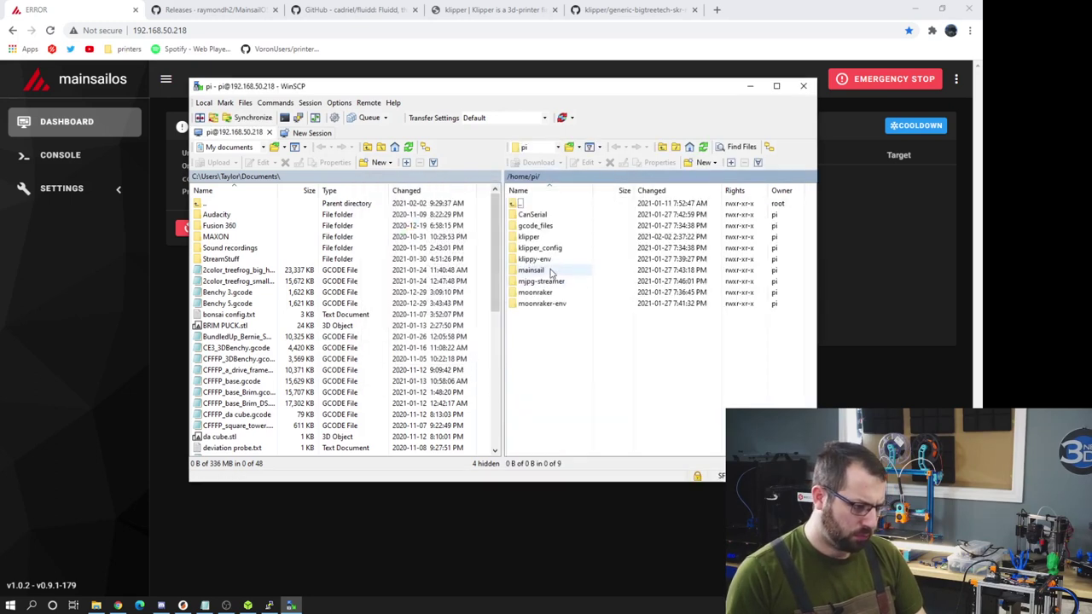
double_click(529, 237)
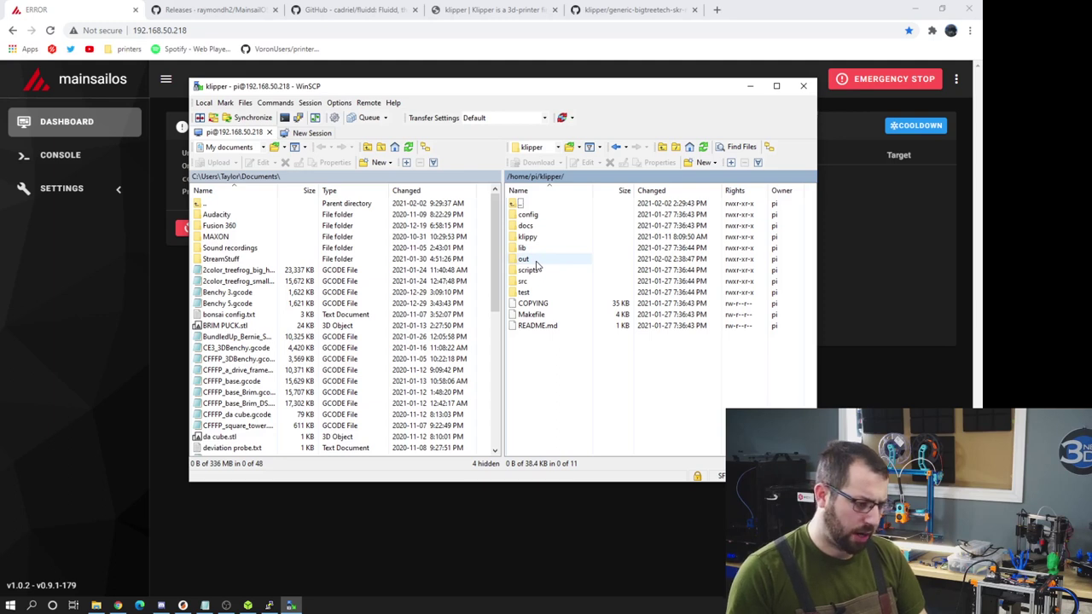
double_click(527, 259)
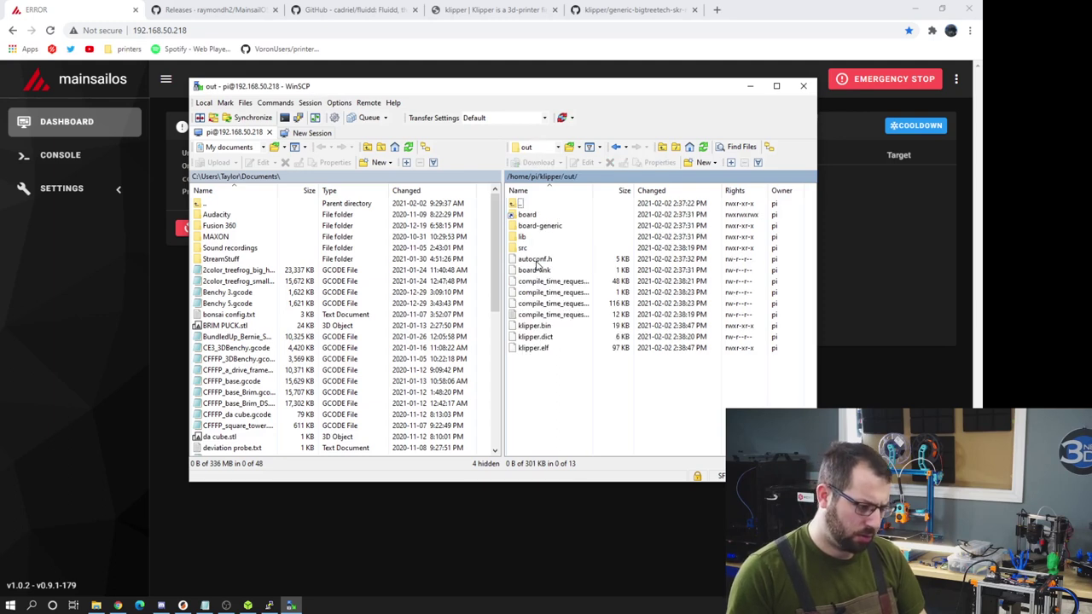
- Copy klipper.bin to the desktop and rename it firmware.bin
left_click(553, 325)
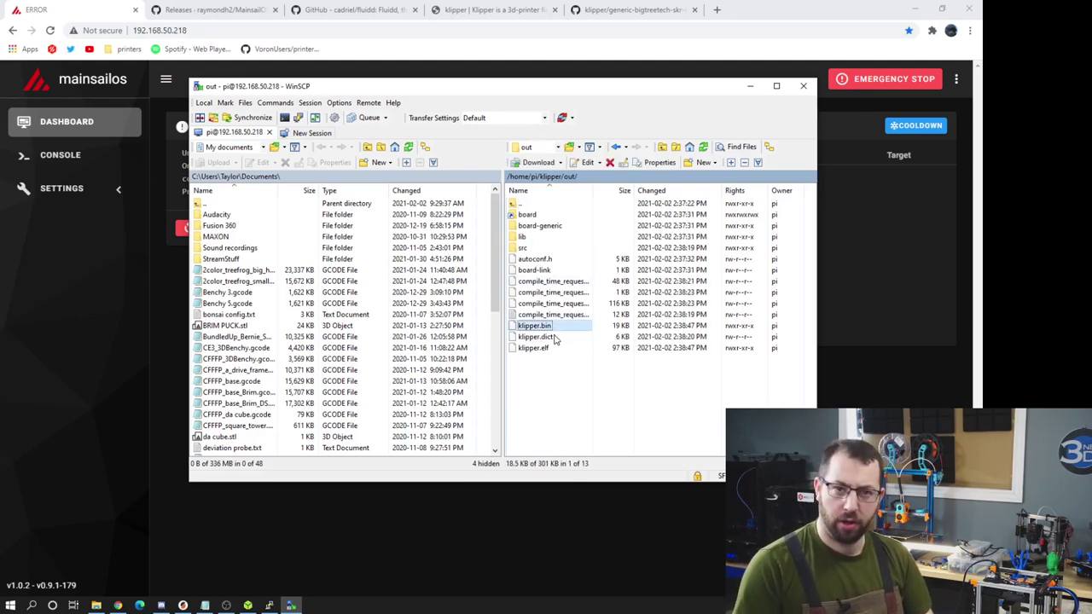
left_click(914, 10)
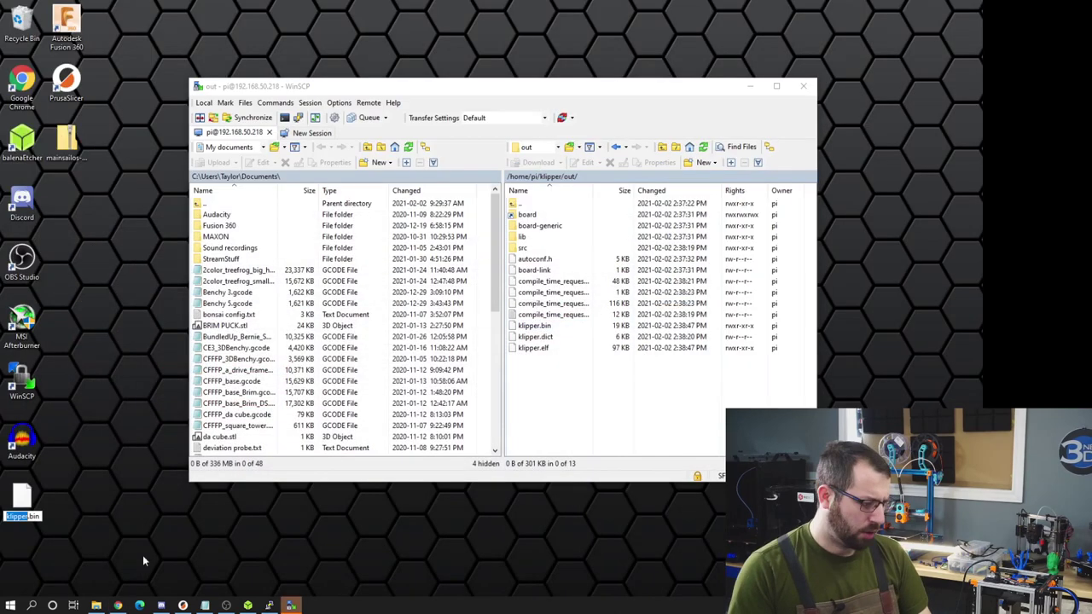
type("ware")
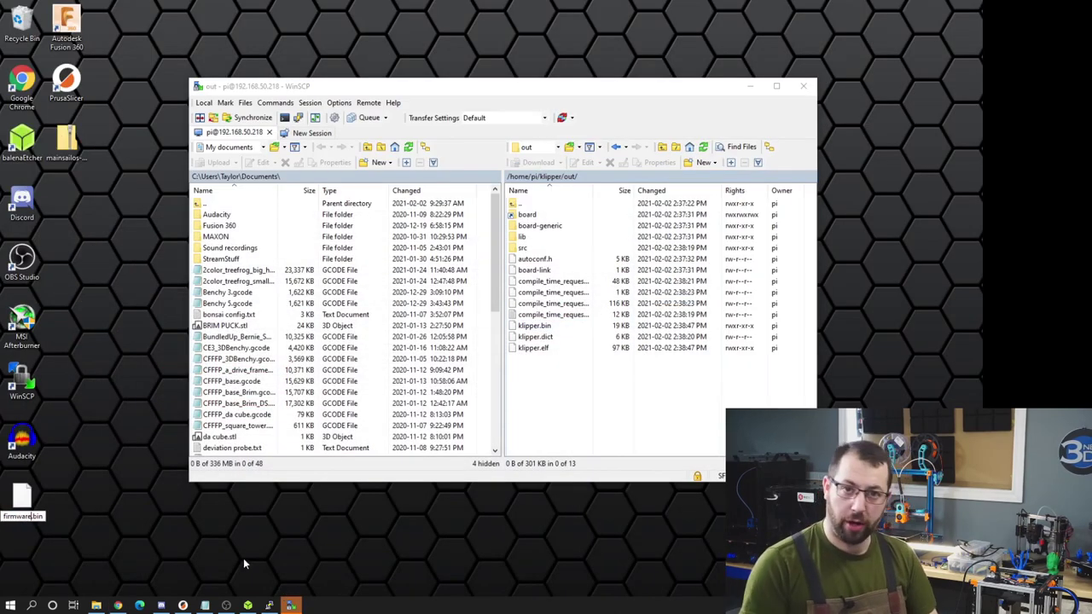
key("Return")
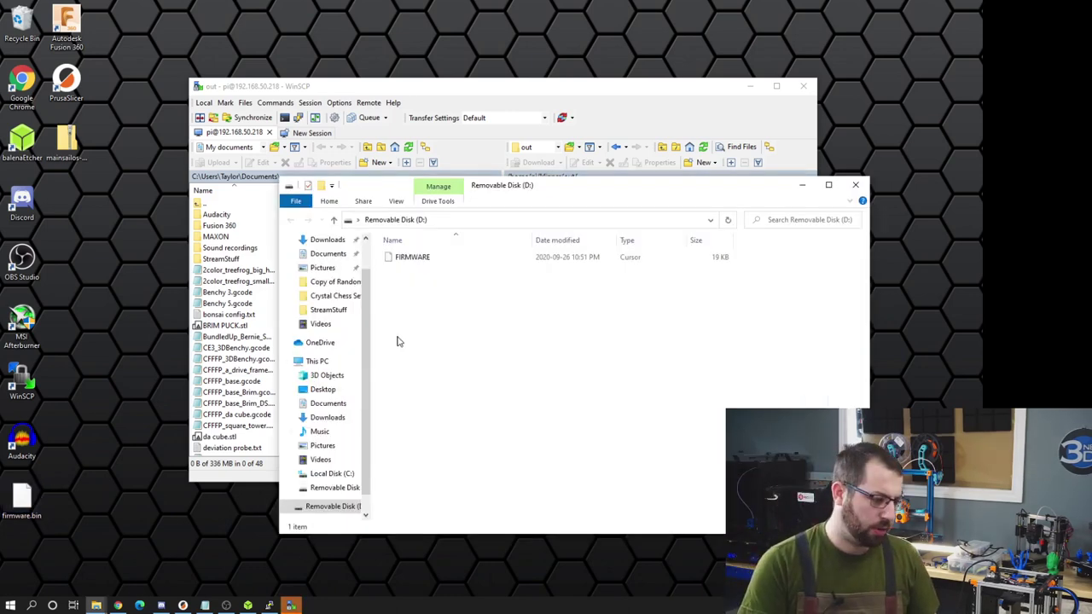
- Delete the old FIRMWARE file on Removable Disk (D:), copy firmware.bin onto it, and close the window
left_click(427, 261)
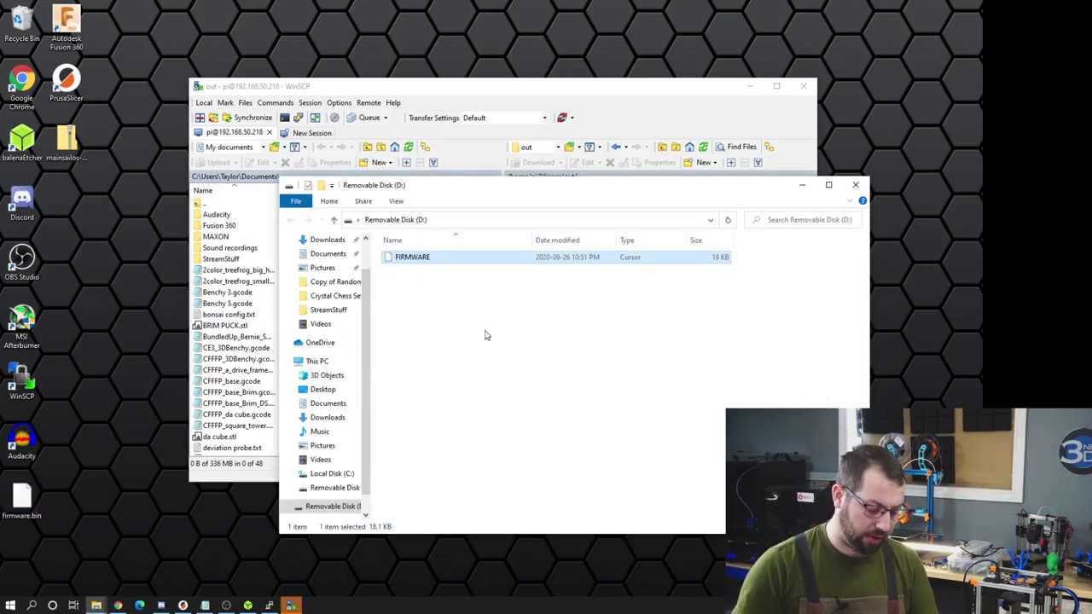
key("Delete")
left_click(534, 350)
left_click_drag(26, 498, 601, 355)
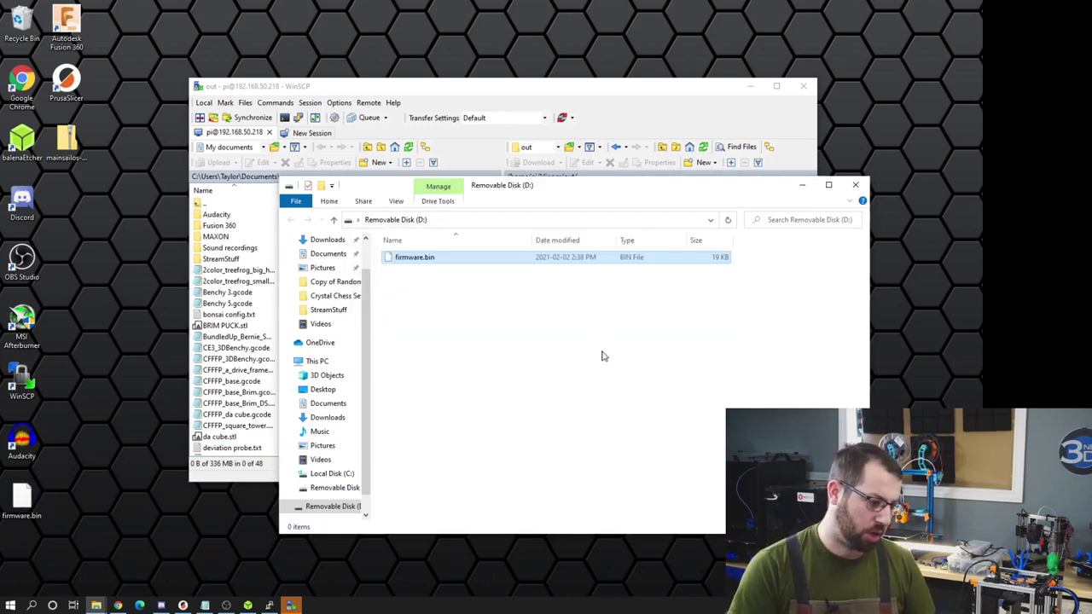
left_click(858, 184)
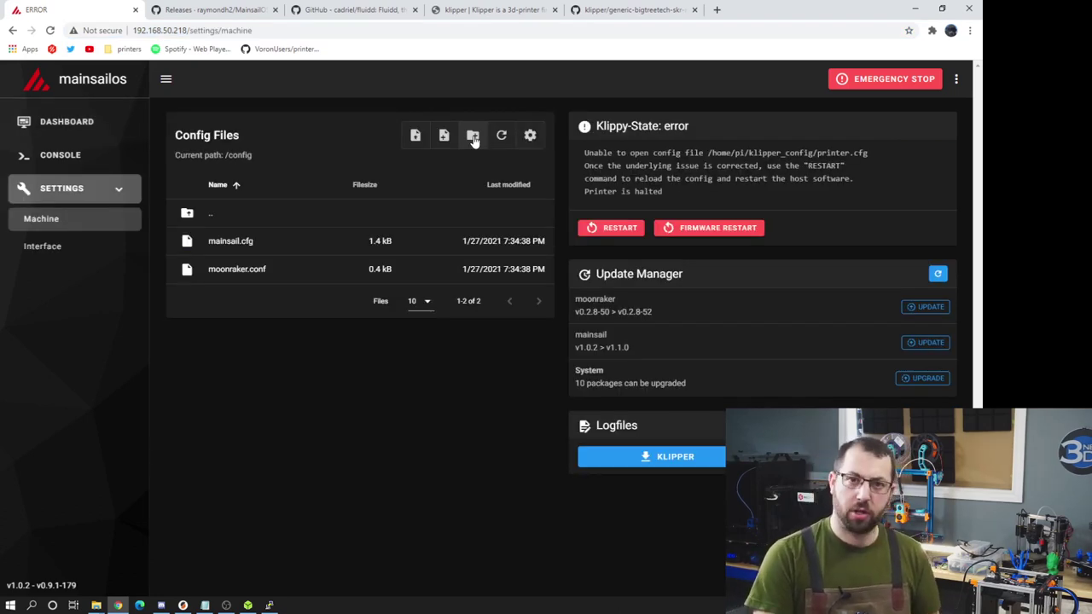
- Upload printer.cfg from the desktop and change its mcu serial on line 13 to /dev/ttyAMA0
left_click(473, 136)
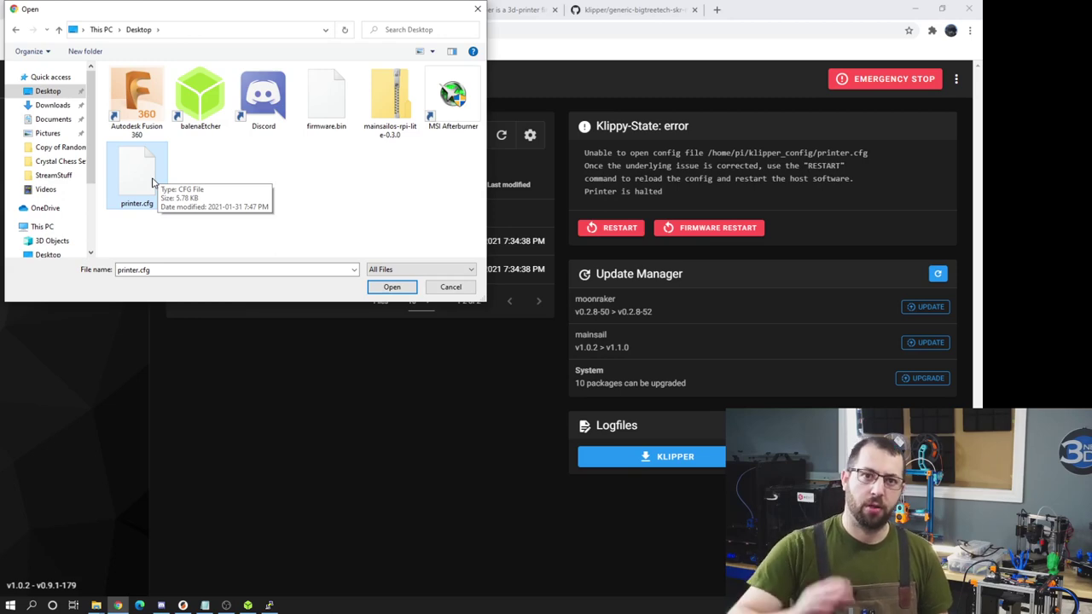
double_click(152, 181)
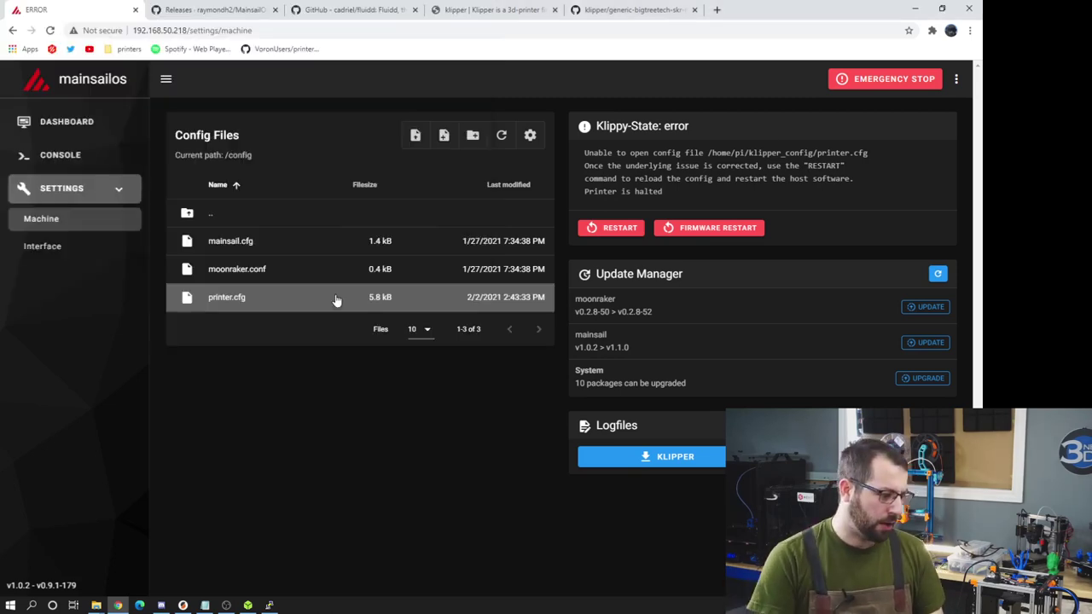
left_click(299, 300)
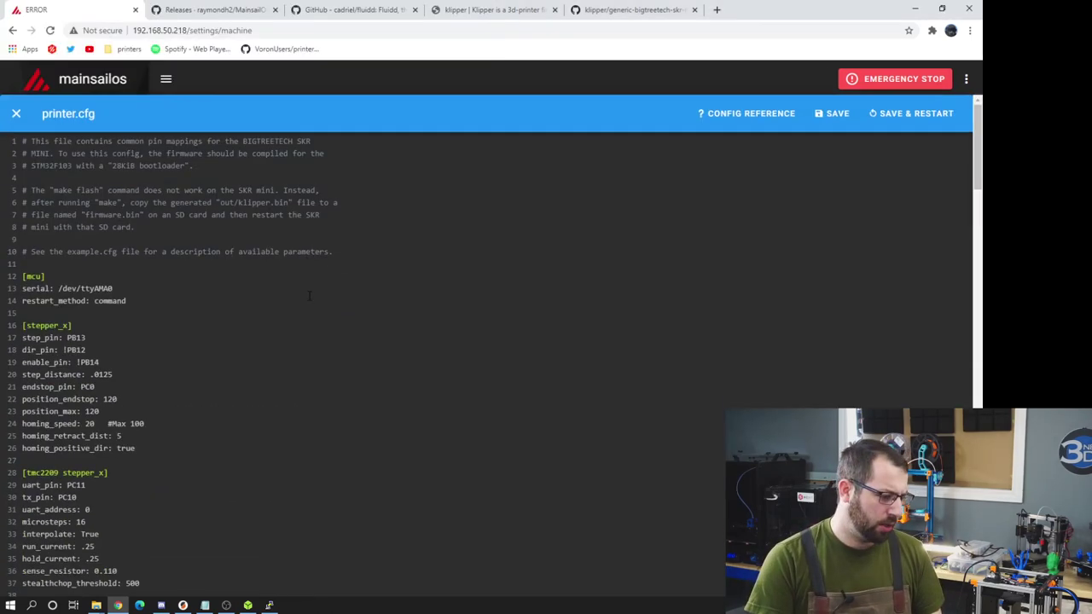
double_click(85, 254)
key("BackSpace")
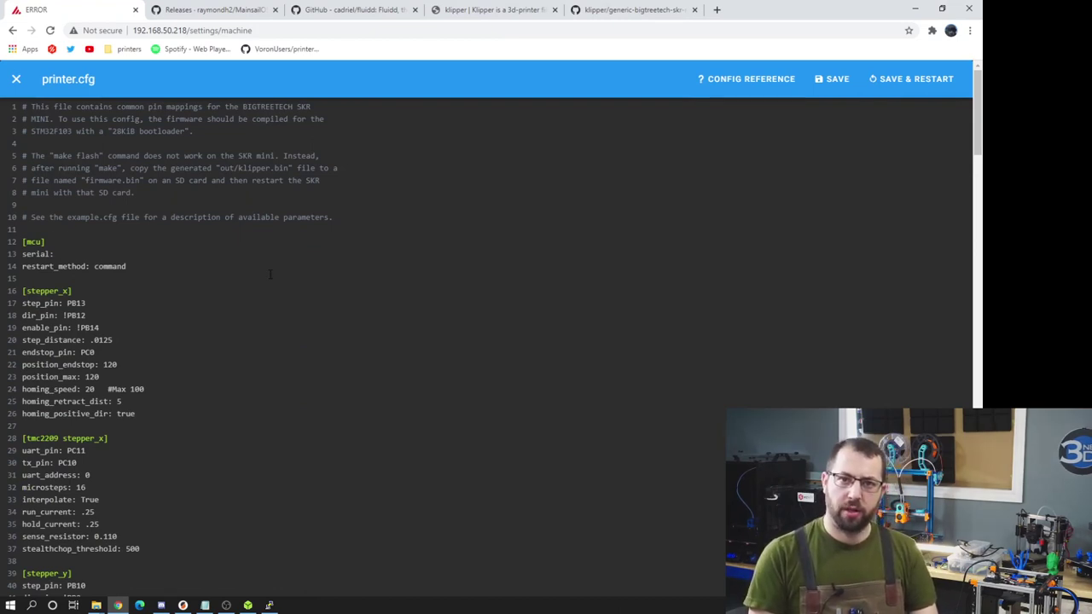
key("ctrl+v")
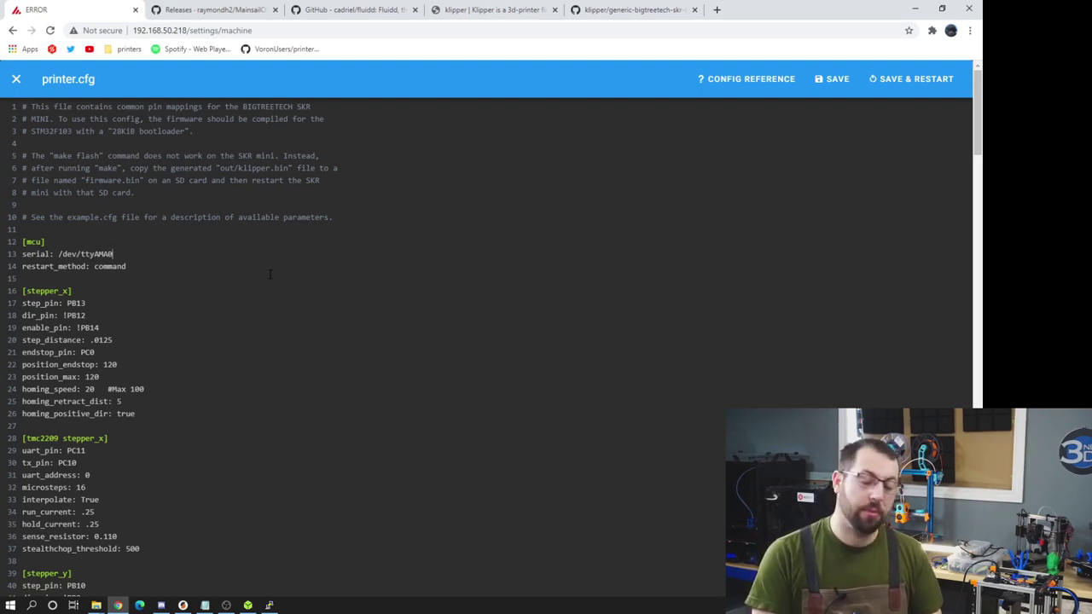
key("alt+Tab")
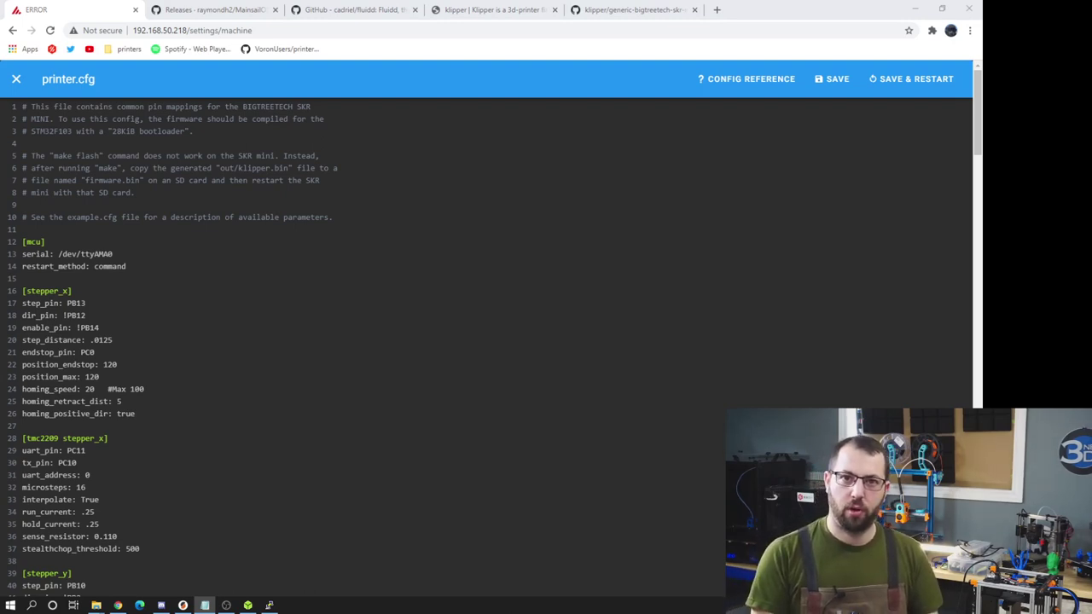
key("alt+Tab")
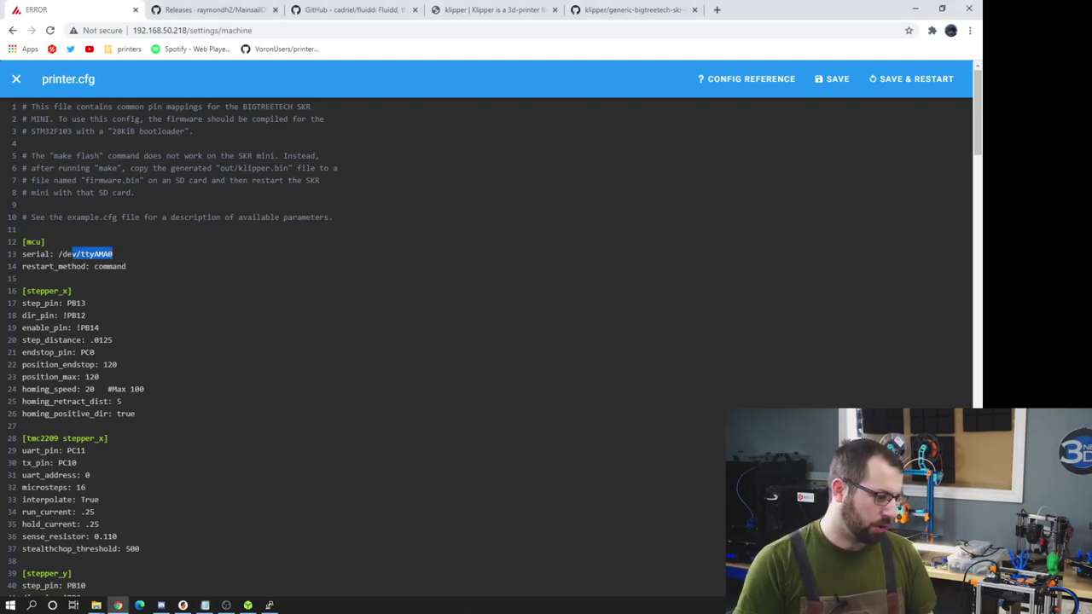
- Save printer.cfg with a Klipper restart, then run home-all from the dashboard
left_click(907, 79)
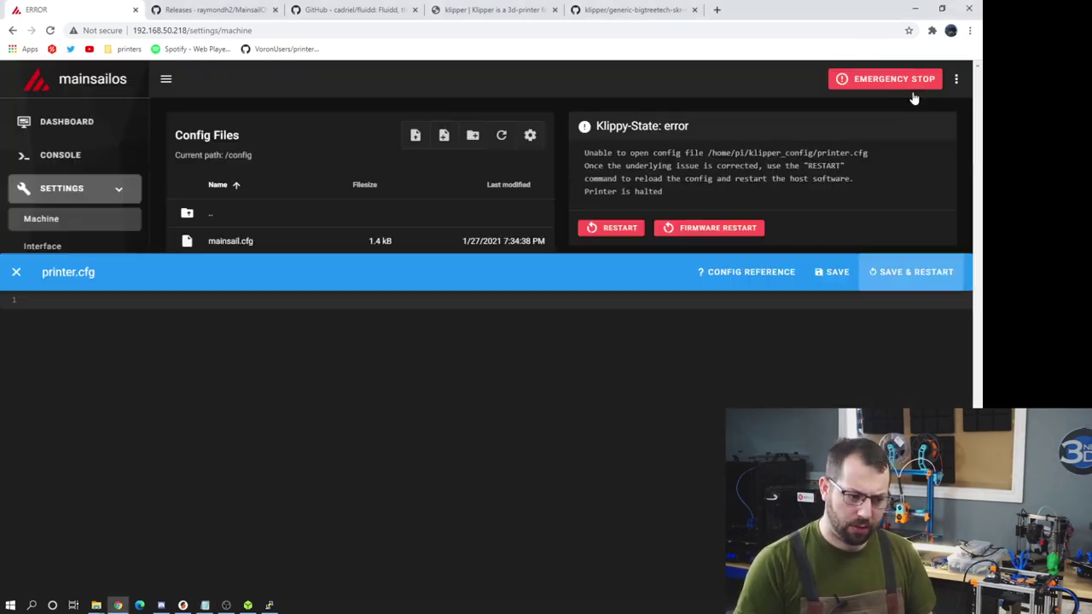
left_click(97, 125)
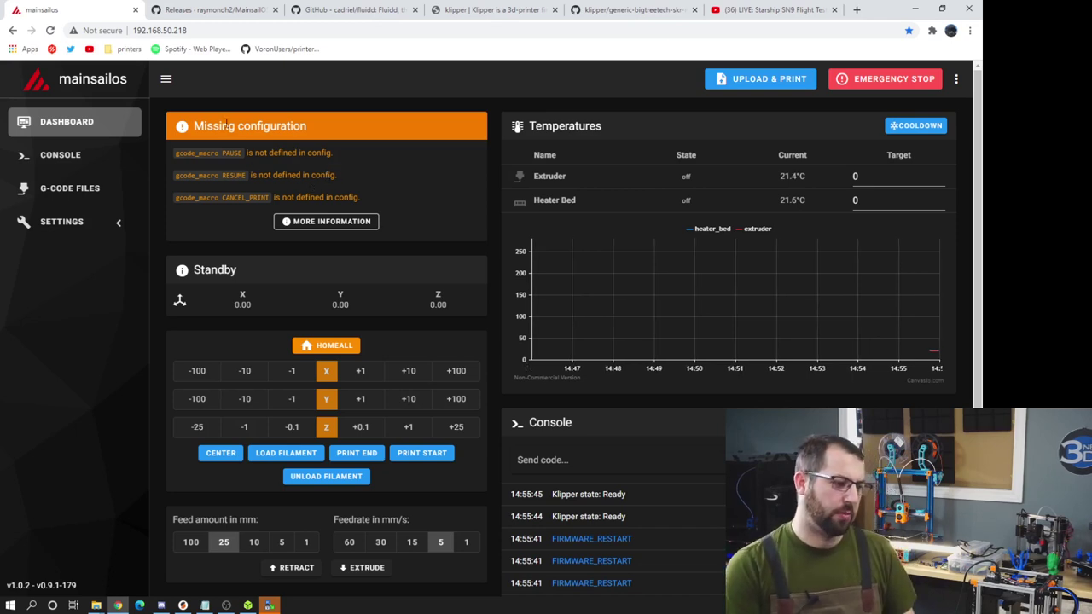
scroll(388, 258, "down", 2)
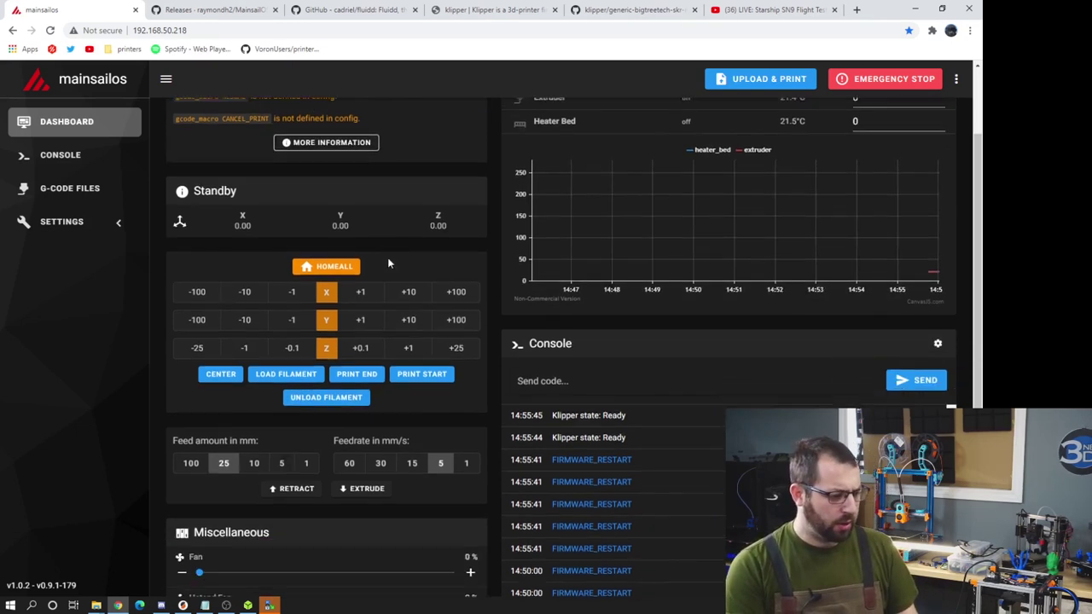
scroll(413, 273, "up", 2)
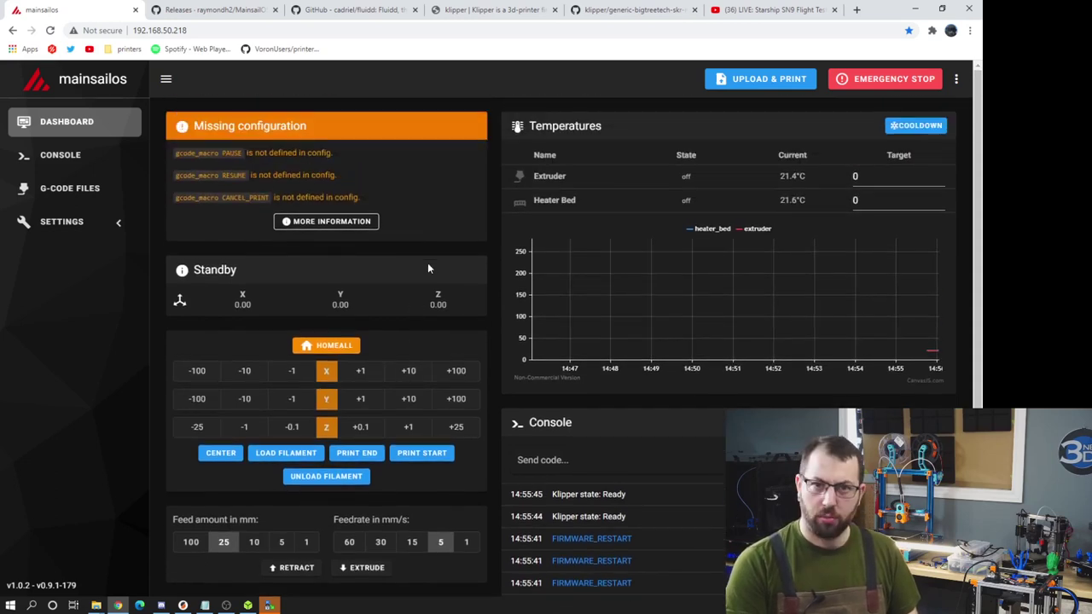
left_click(305, 345)
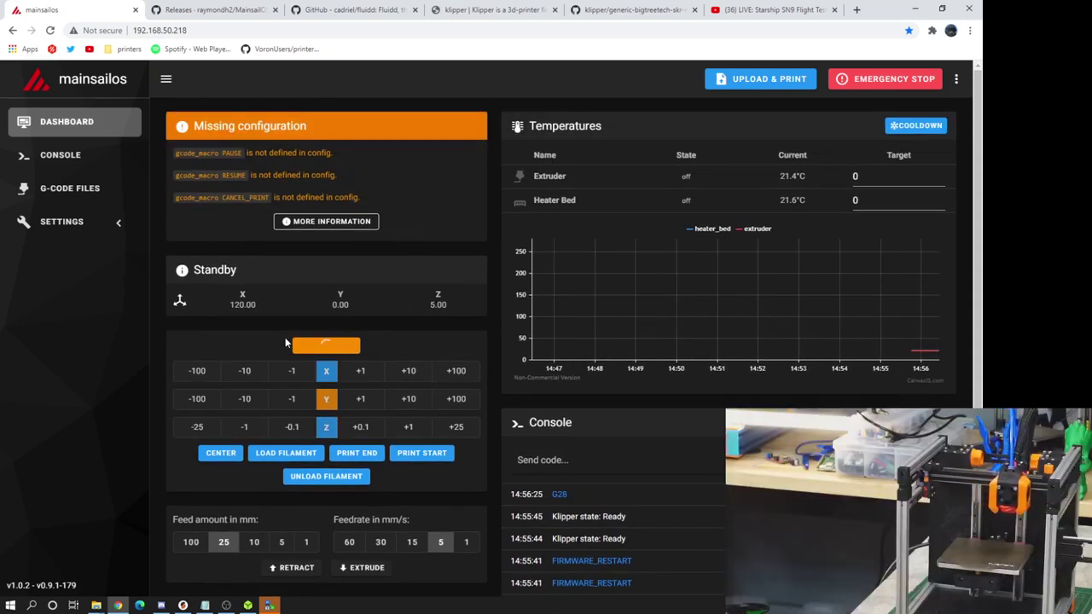